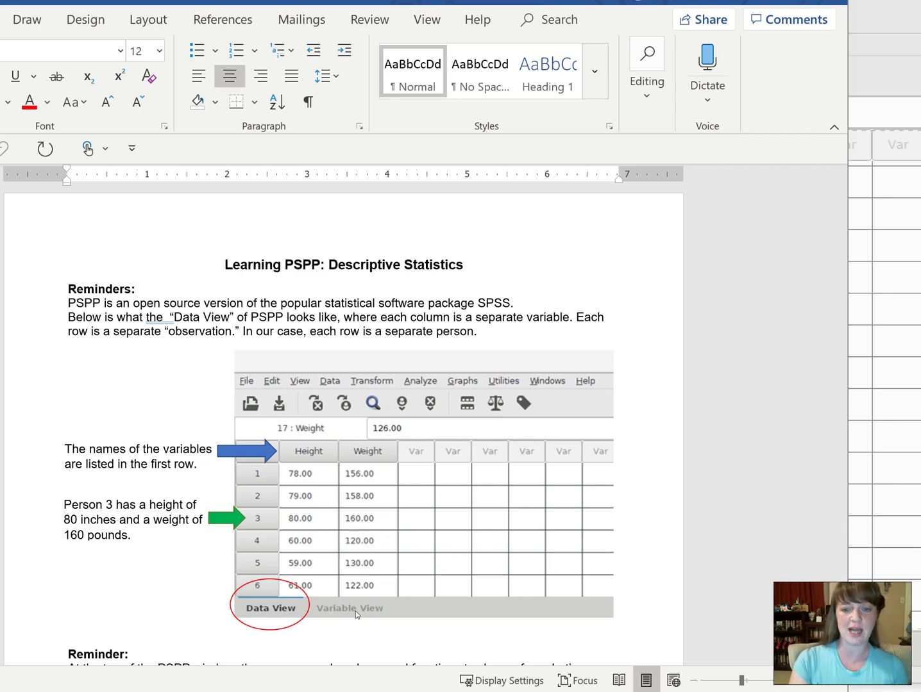
- Read the guide's opening reminders about Data View and the Analyze menu, through Steps 1 and 2 on Descriptive Statistics
scroll(355, 610, down, 5)
scroll(355, 610, up, 3)
scroll(355, 610, up, 2)
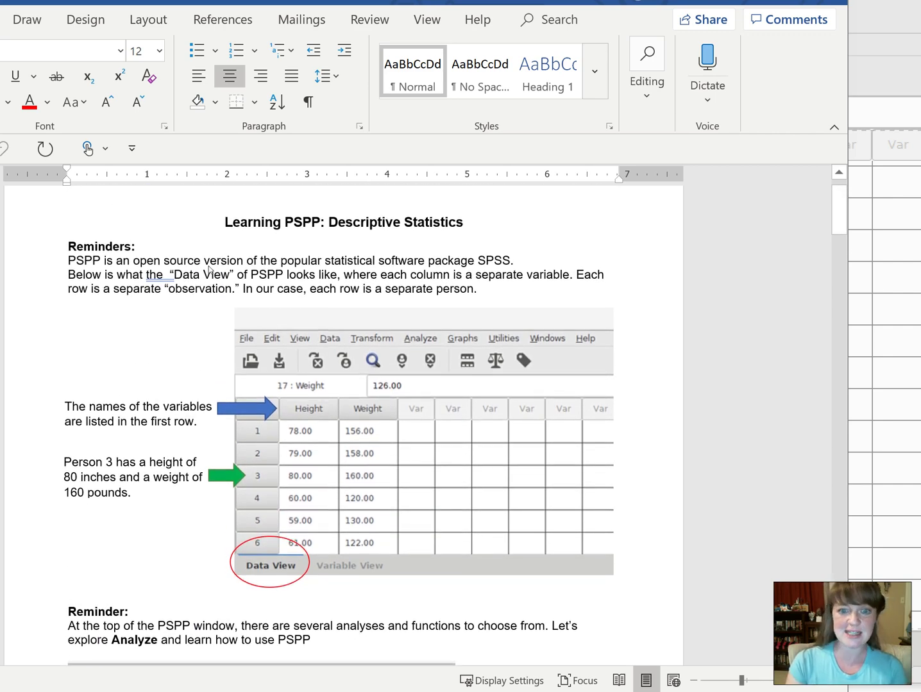
scroll(207, 268, down, 2)
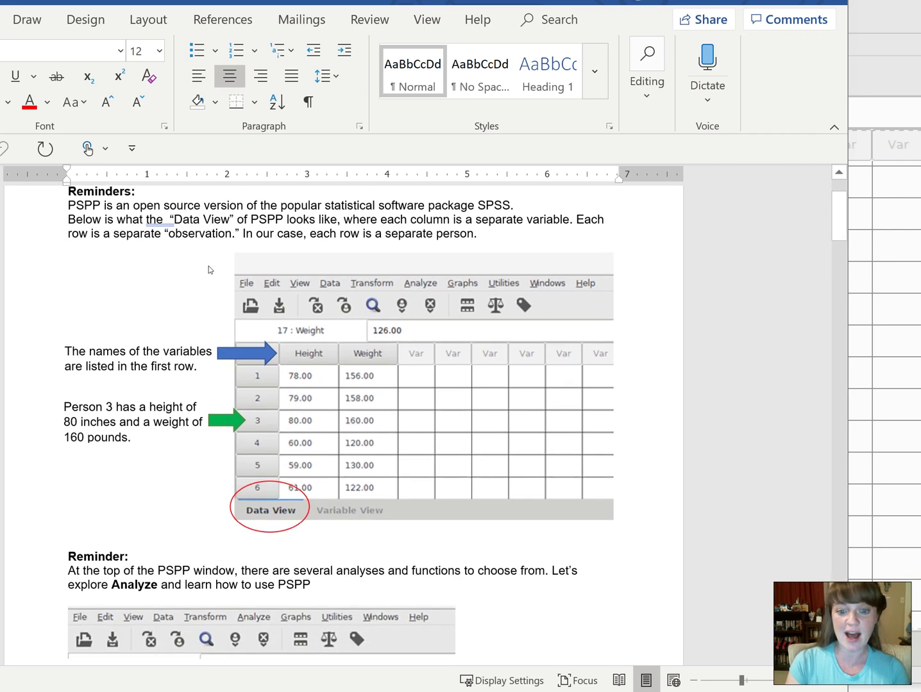
scroll(207, 268, down, 7)
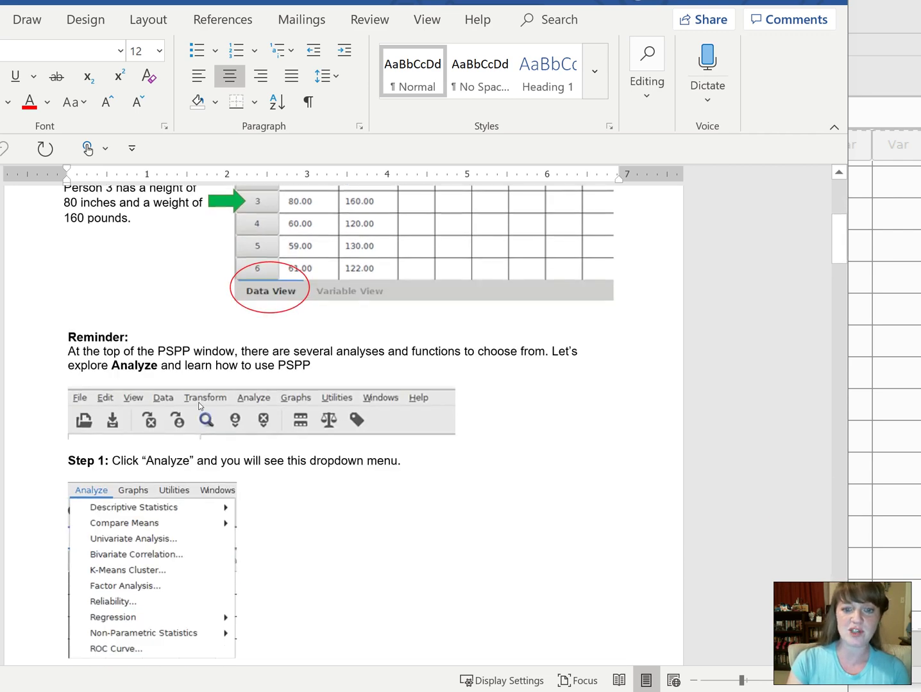
scroll(197, 357, up, 9)
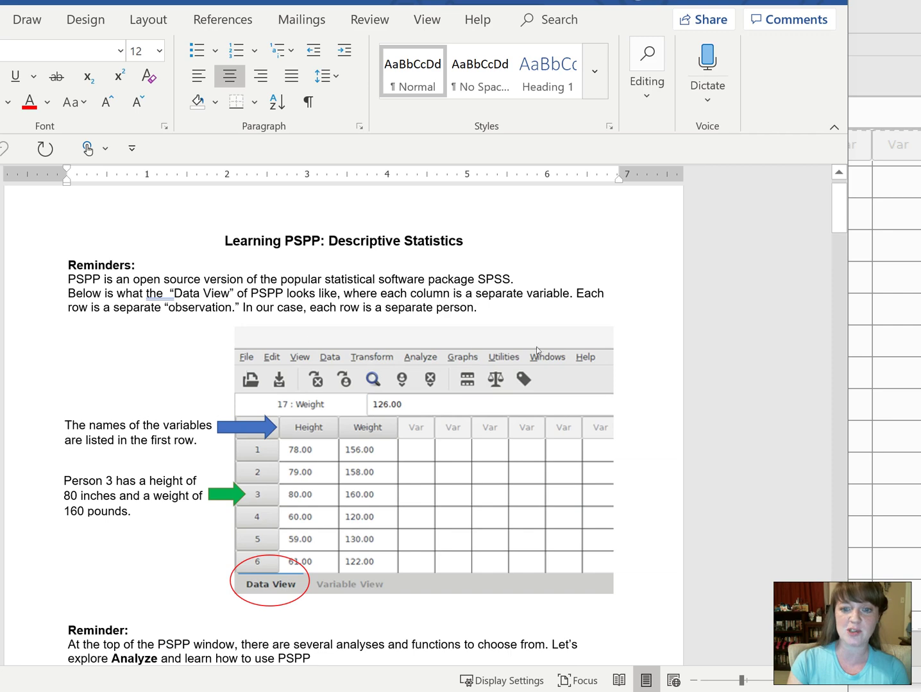
scroll(307, 426, down, 10)
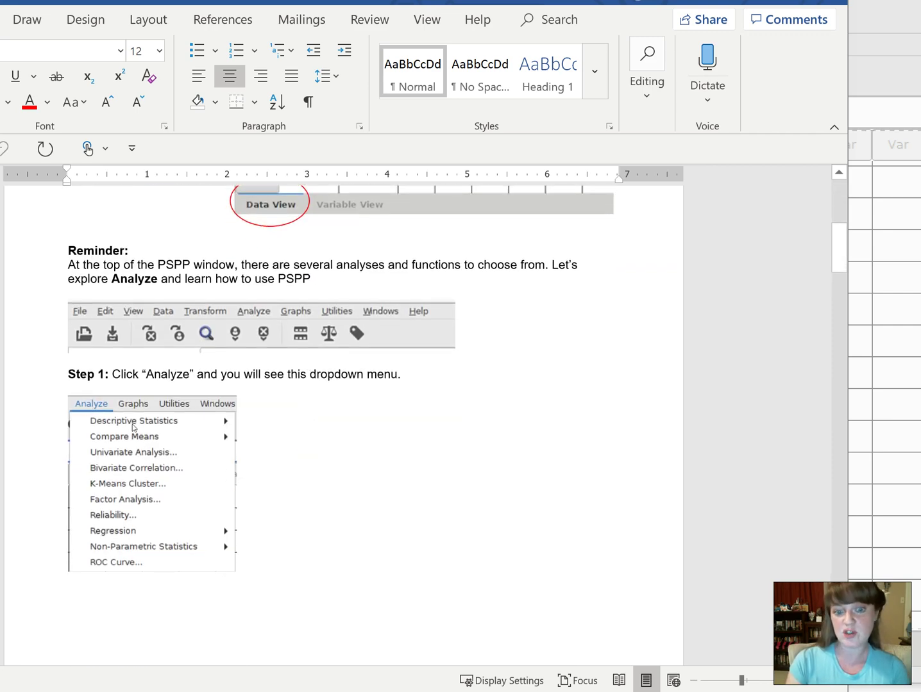
scroll(132, 428, down, 13)
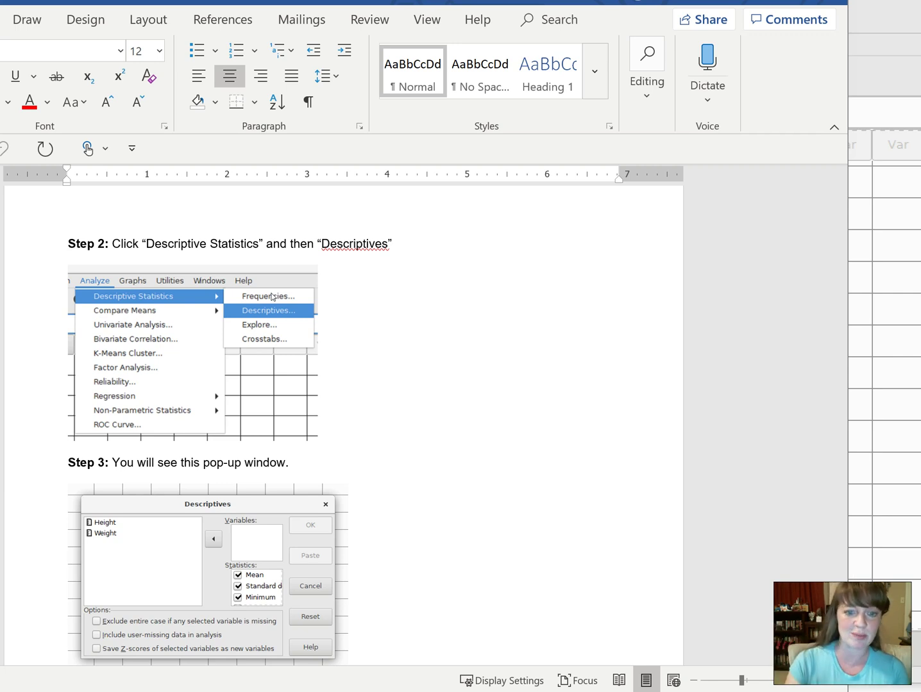
- Move the small arrow picture in Step 4 slightly upward, off the word "back" in the line below
scroll(185, 572, down, 3)
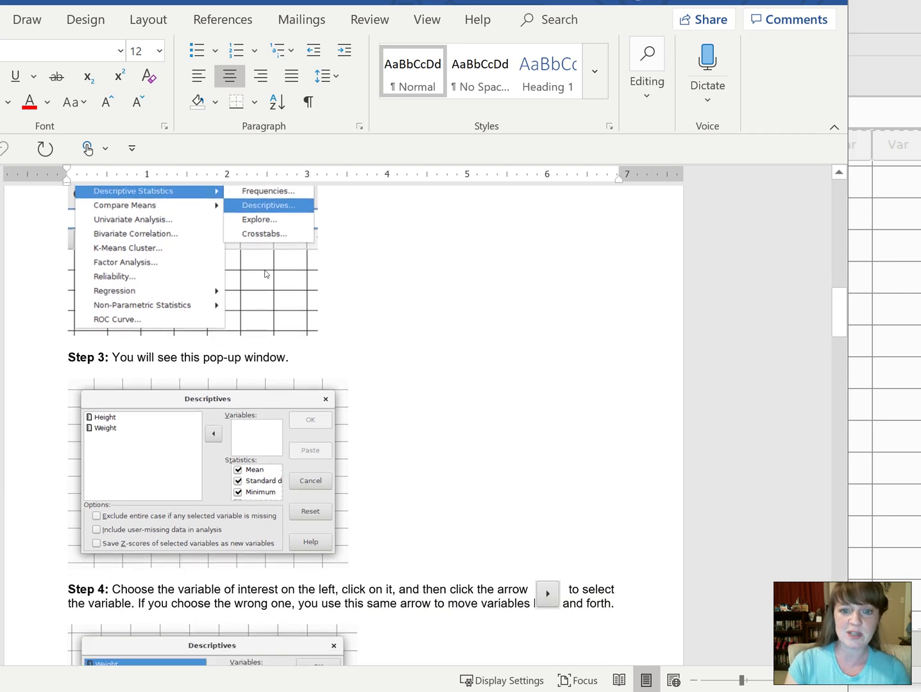
scroll(166, 497, down, 2)
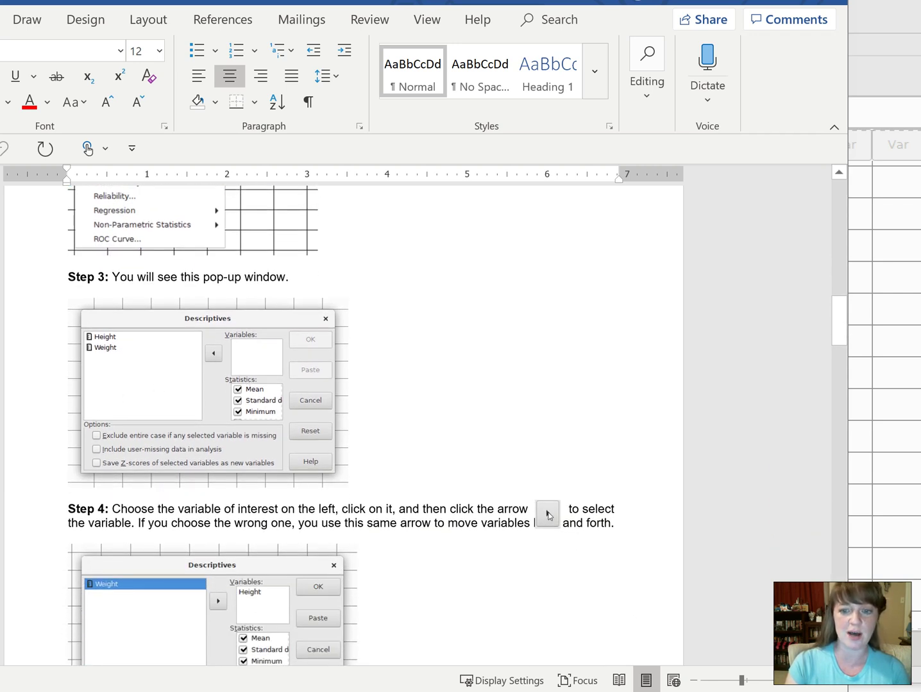
drag(548, 514, 551, 493)
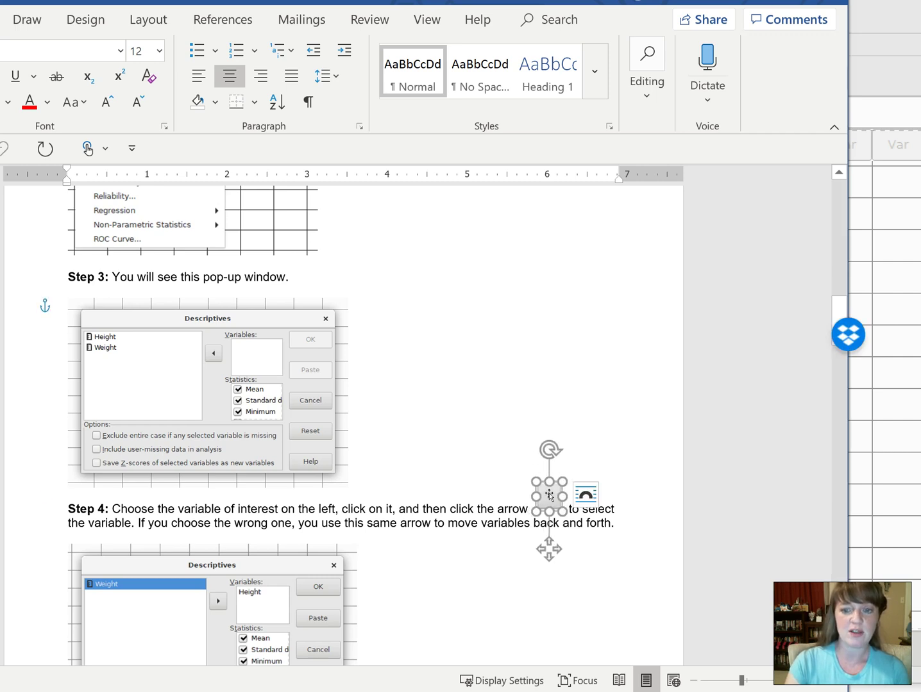
click(500, 417)
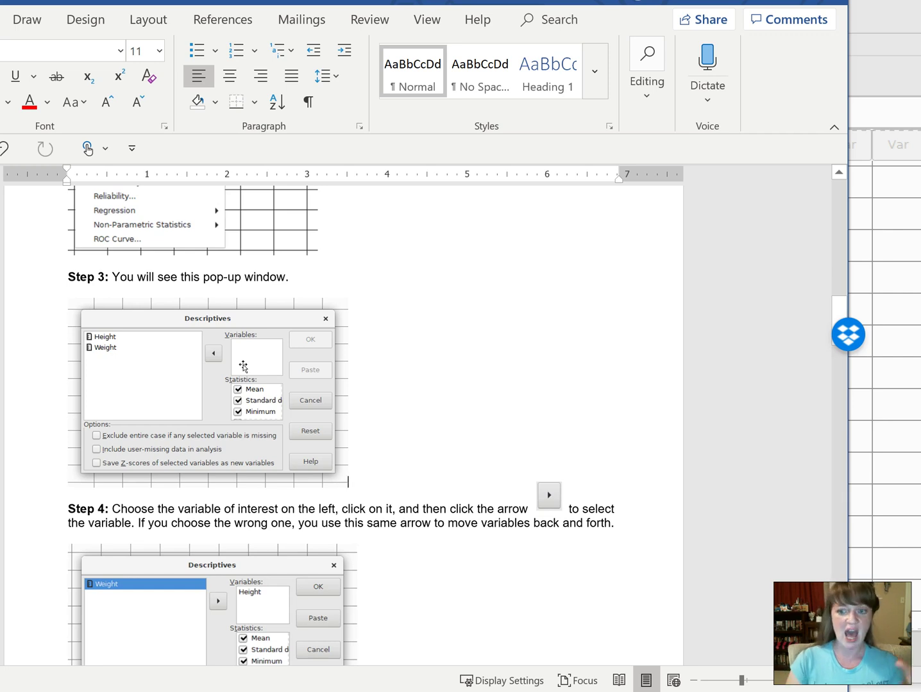
- Review Steps 3 to 7 on selecting a variable and statistics in the Descriptives dialog and its output
scroll(243, 365, down, 1)
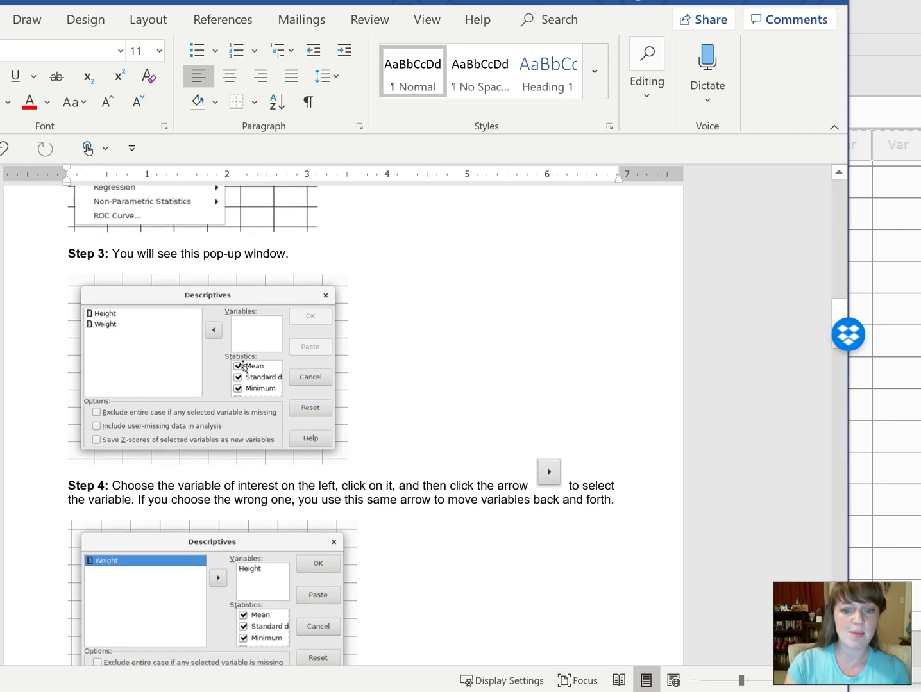
scroll(243, 366, down, 2)
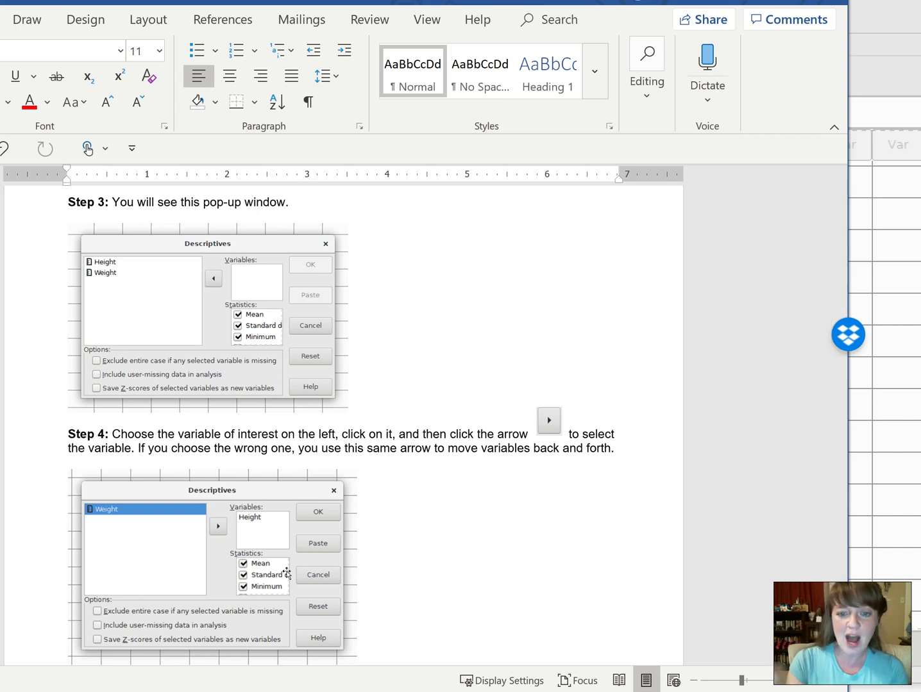
scroll(287, 572, down, 1)
scroll(287, 572, down, 3)
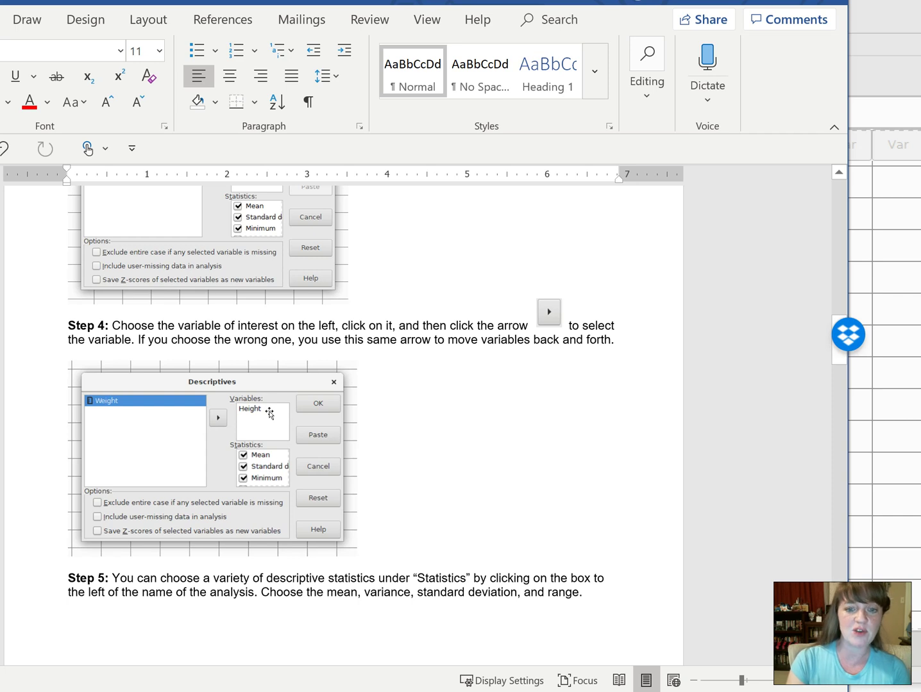
scroll(206, 434, down, 1)
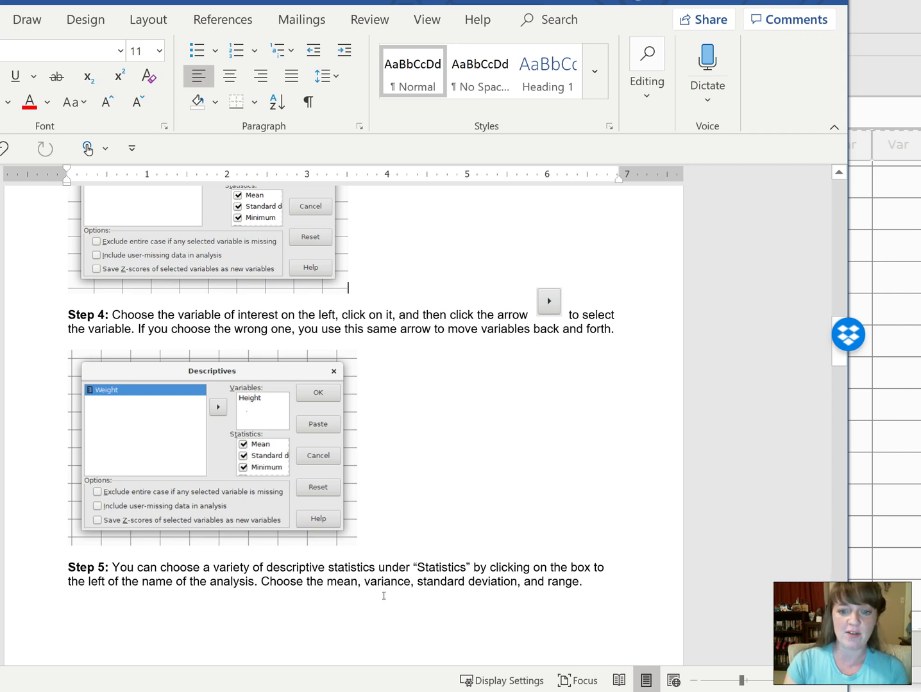
scroll(201, 472, down, 6)
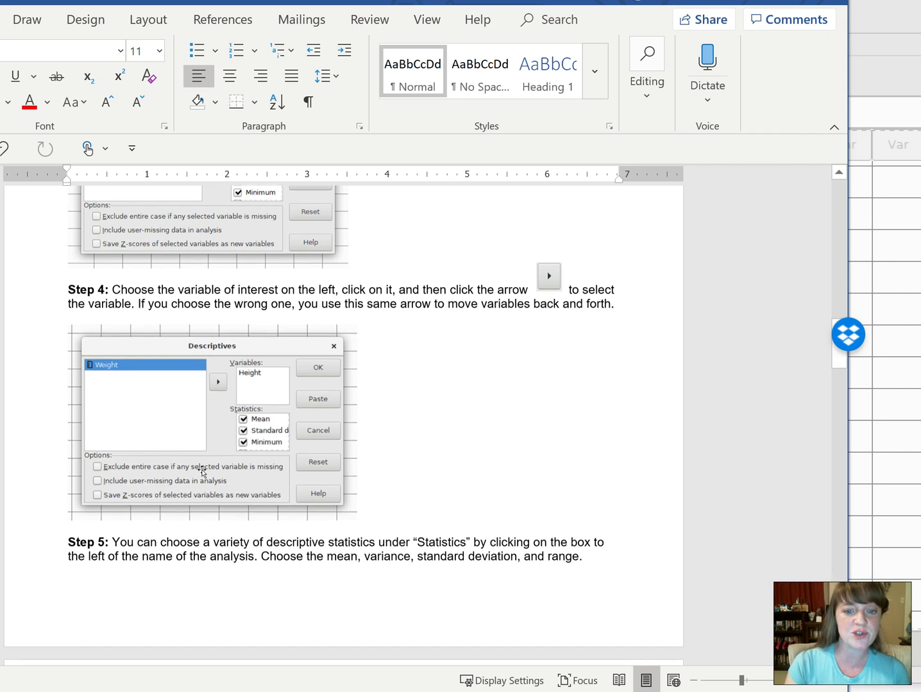
scroll(201, 472, down, 3)
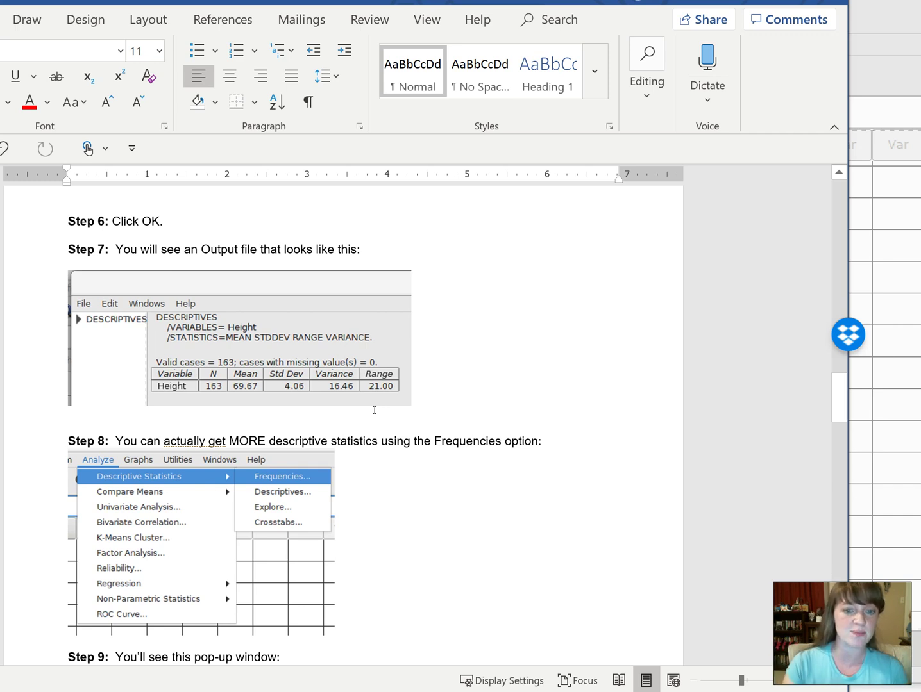
- Examine Steps 8 to 10 on choosing variables and statistics with the Frequencies option
scroll(375, 410, down, 1)
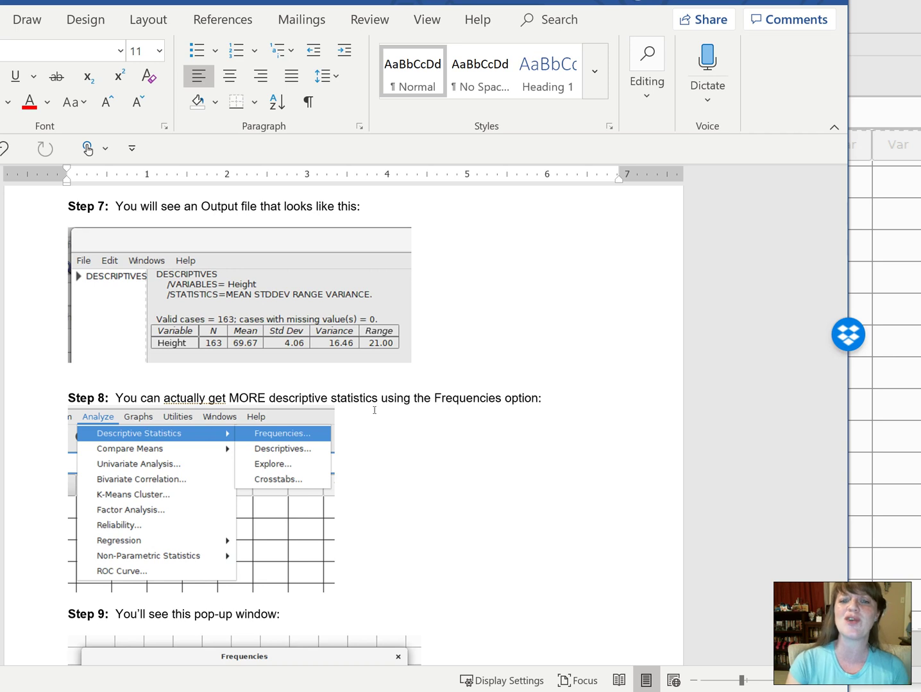
scroll(374, 411, down, 4)
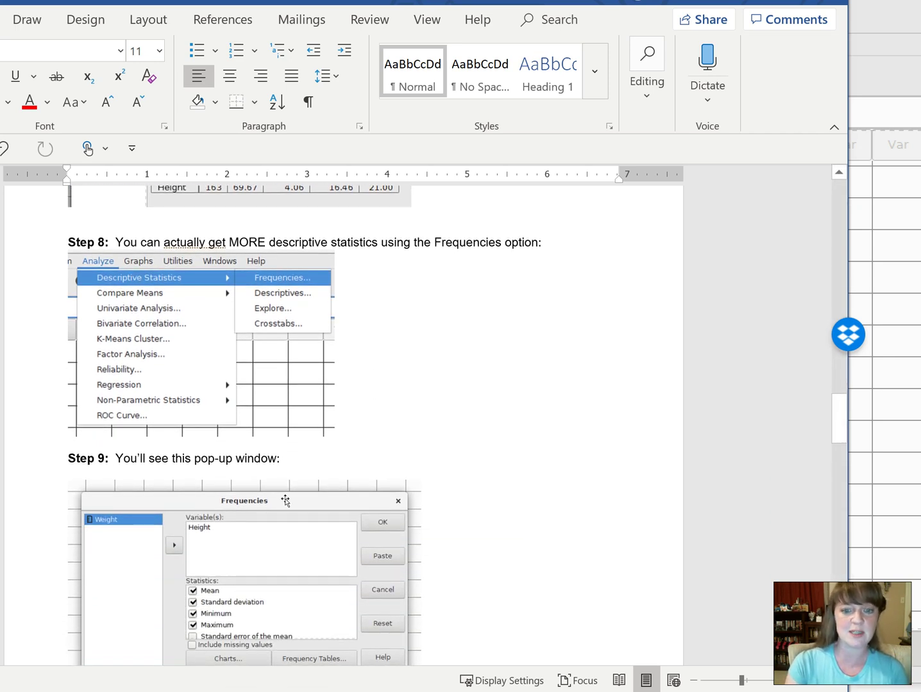
scroll(286, 499, down, 5)
scroll(286, 499, down, 1)
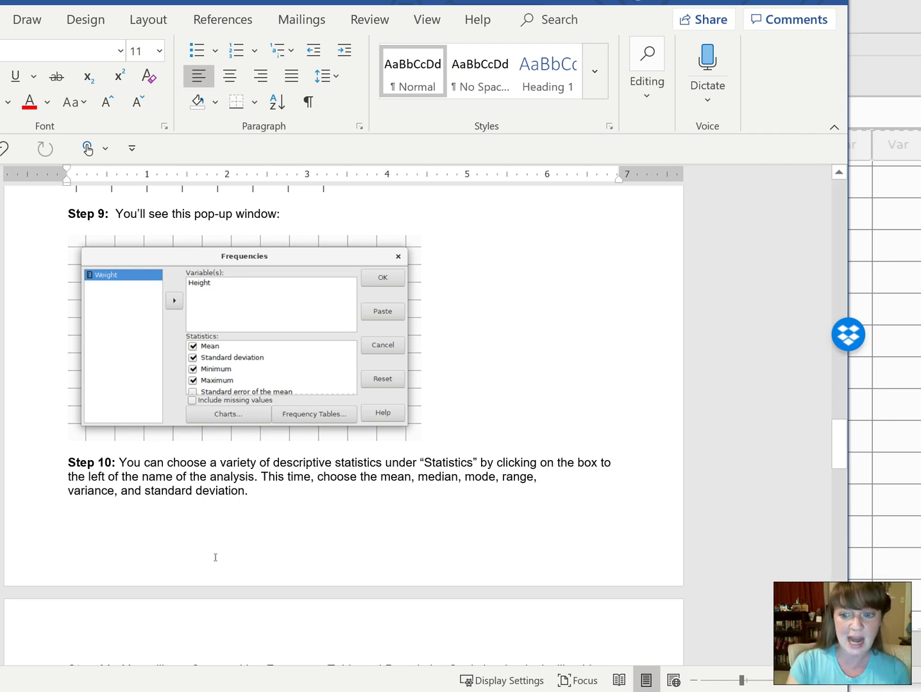
scroll(215, 557, down, 6)
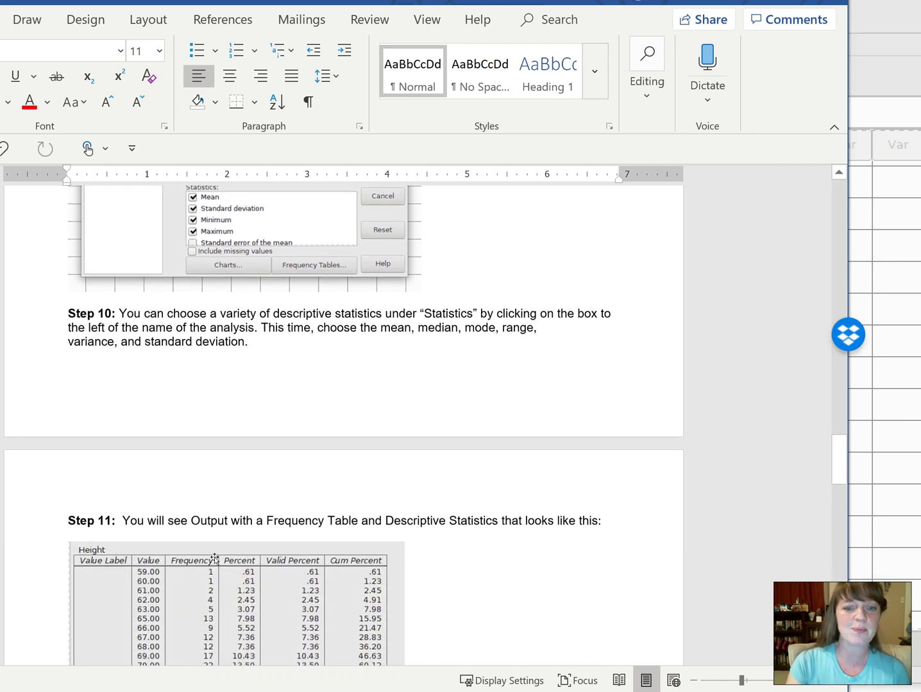
scroll(215, 559, down, 4)
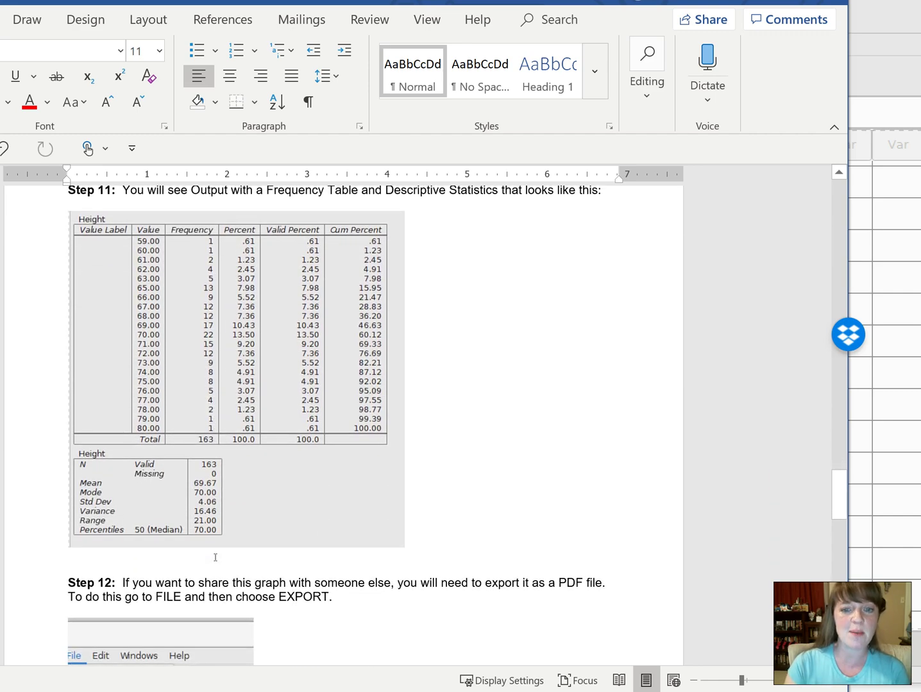
scroll(215, 555, up, 8)
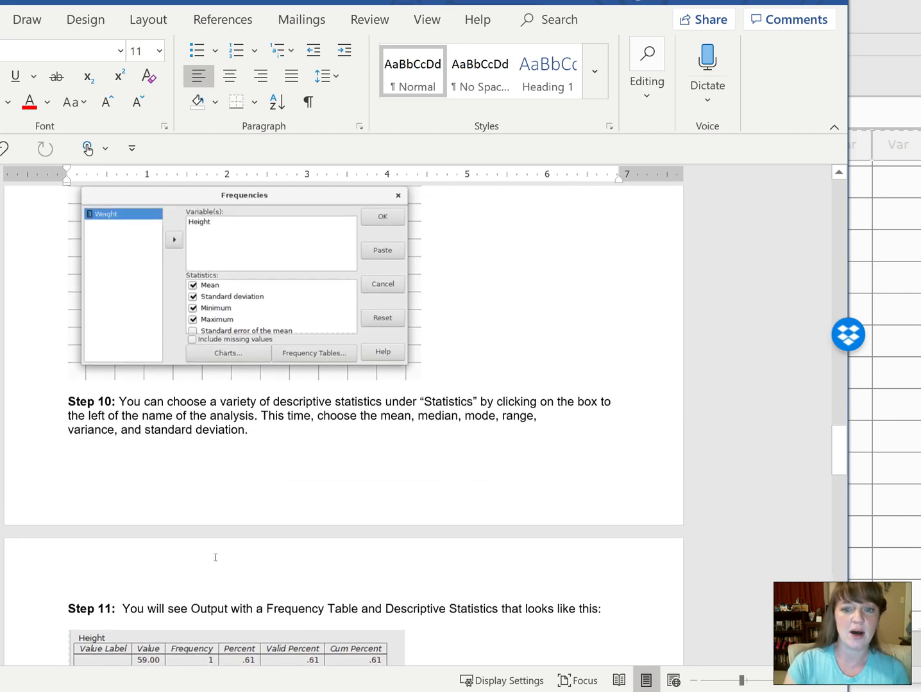
- Examine the Height frequency table and descriptive statistics output shown under Step 11
scroll(216, 558, down, 4)
scroll(216, 560, down, 3)
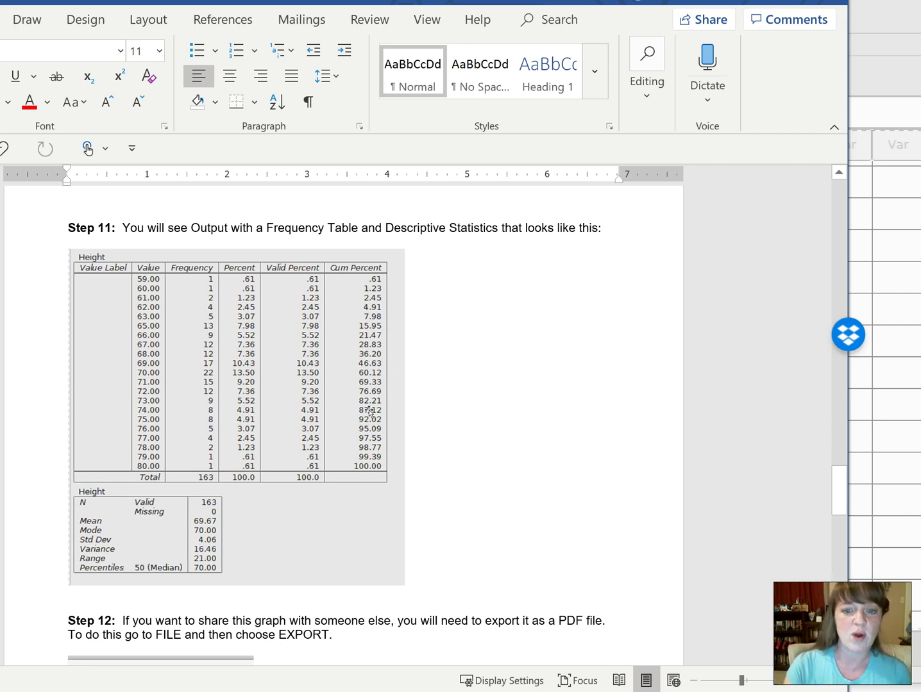
scroll(352, 410, down, 1)
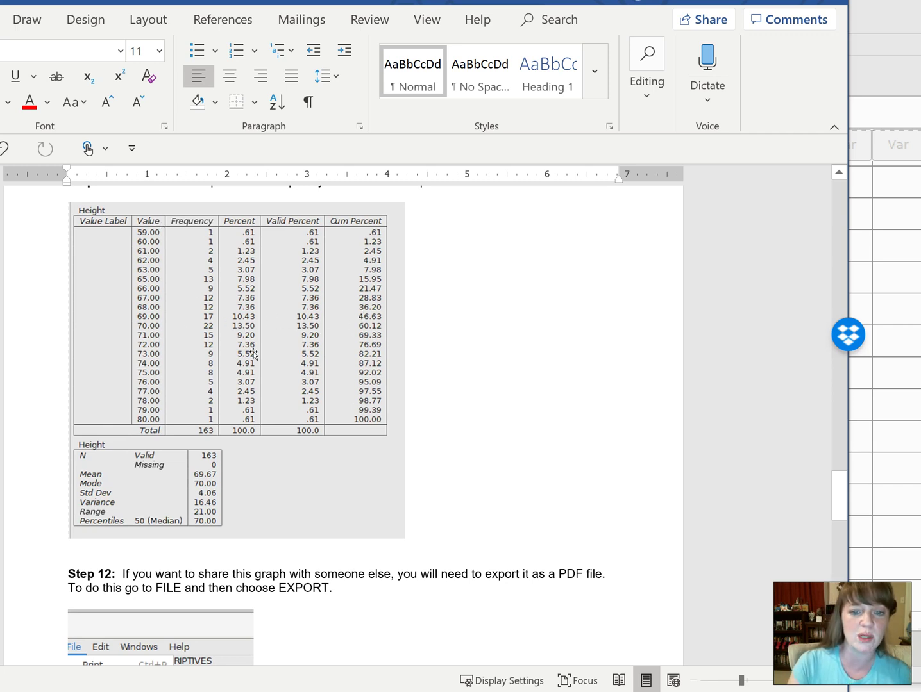
scroll(276, 363, down, 3)
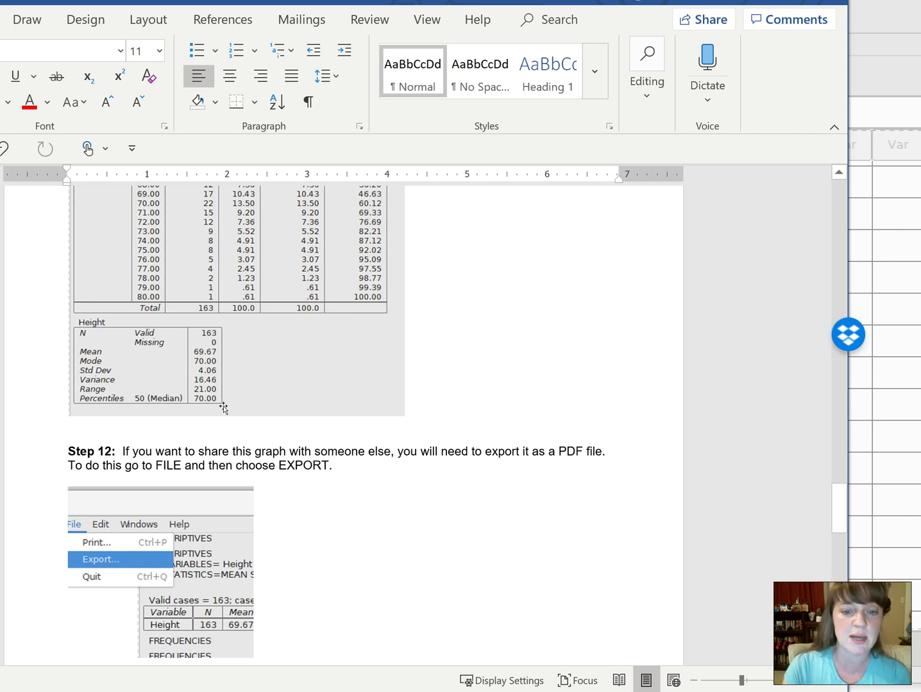
scroll(224, 408, down, 1)
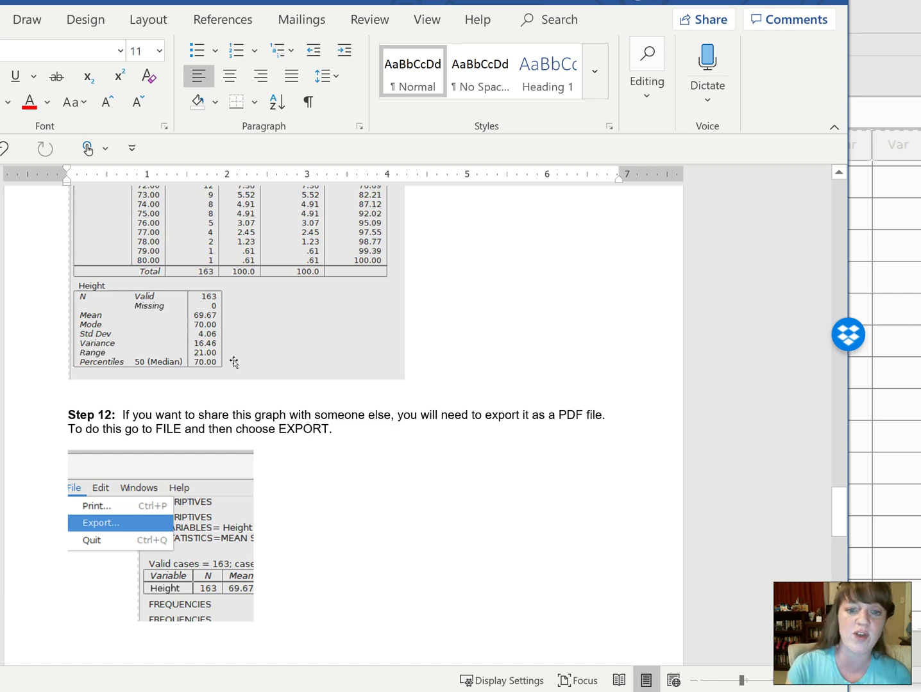
scroll(234, 363, down, 1)
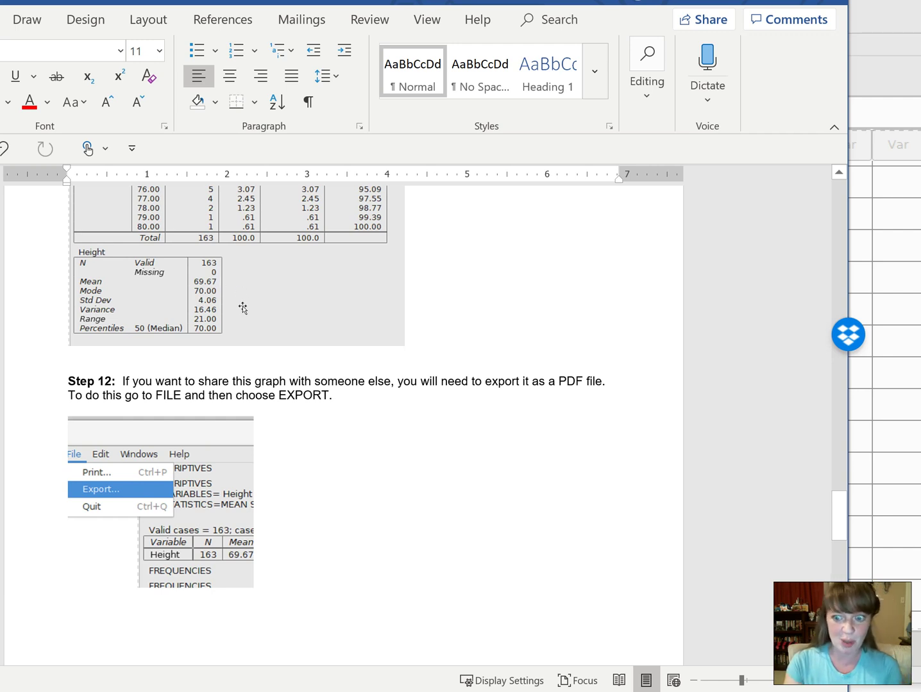
scroll(243, 309, down, 1)
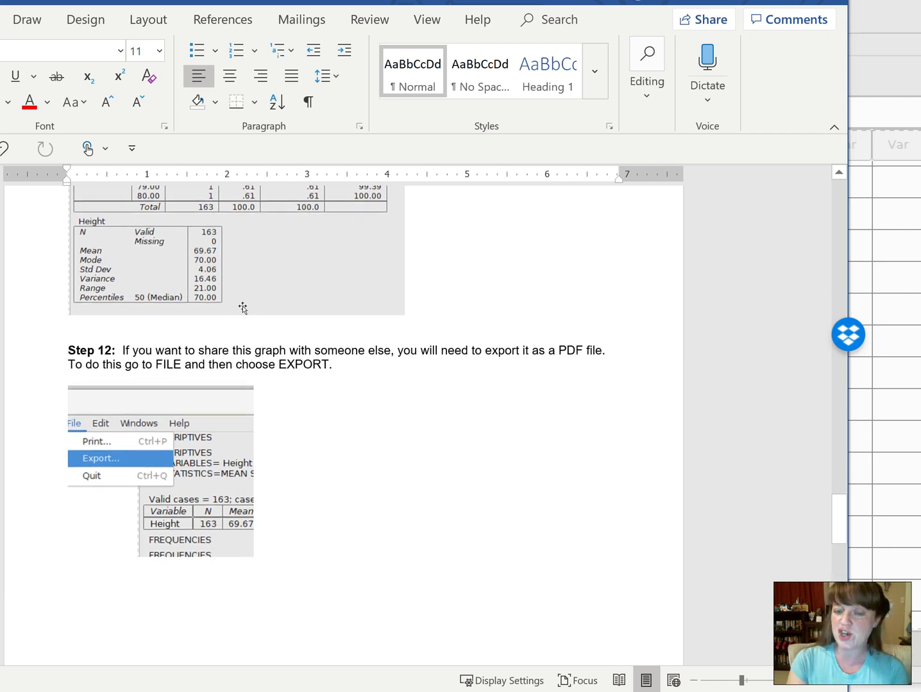
scroll(243, 308, up, 9)
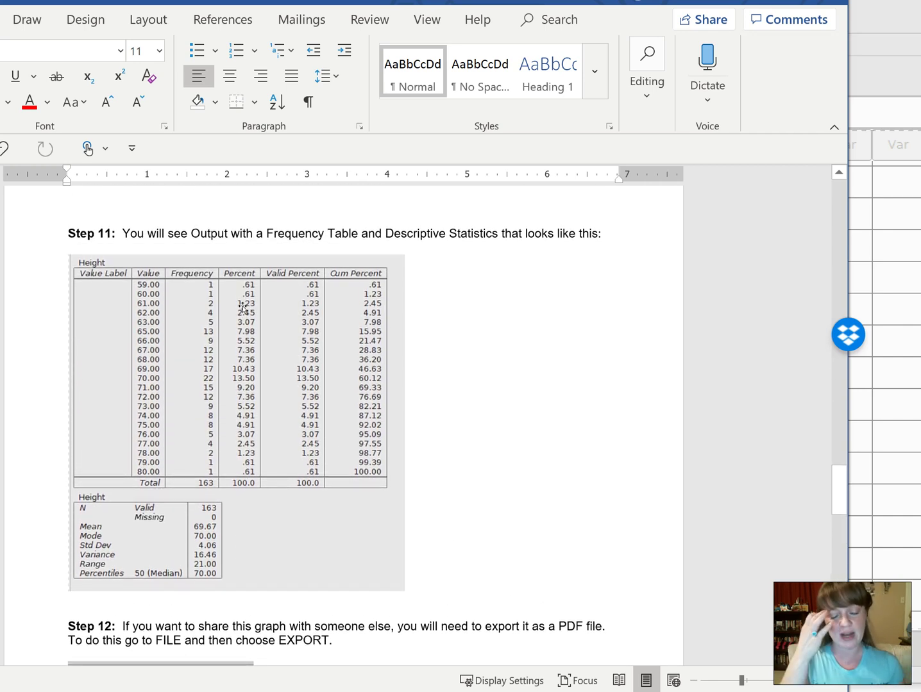
- Read Steps 12 and 13 on exporting the output as a PDF file, through the end of the document
scroll(243, 309, down, 10)
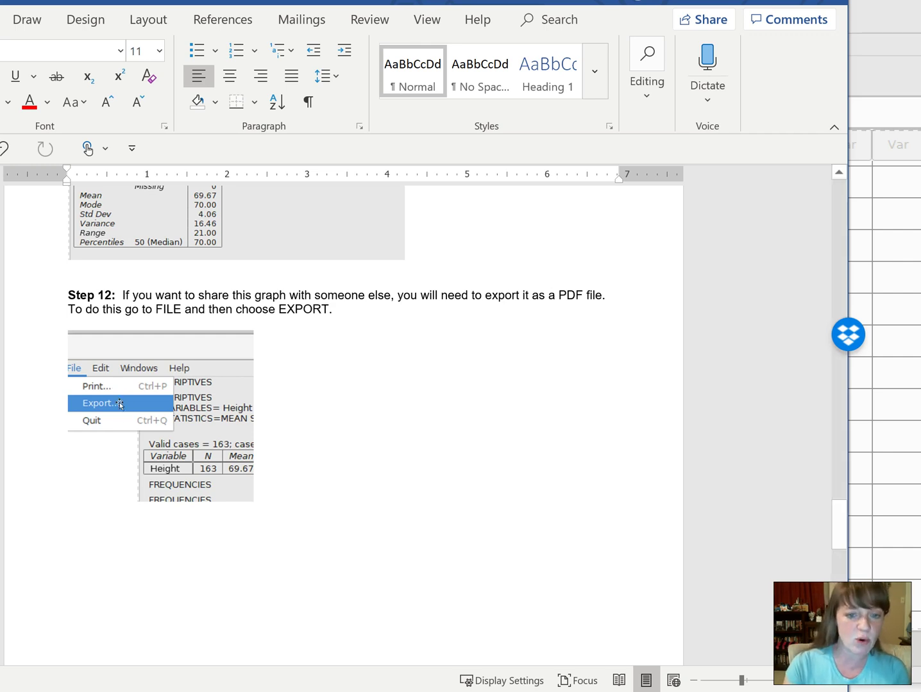
scroll(247, 436, down, 10)
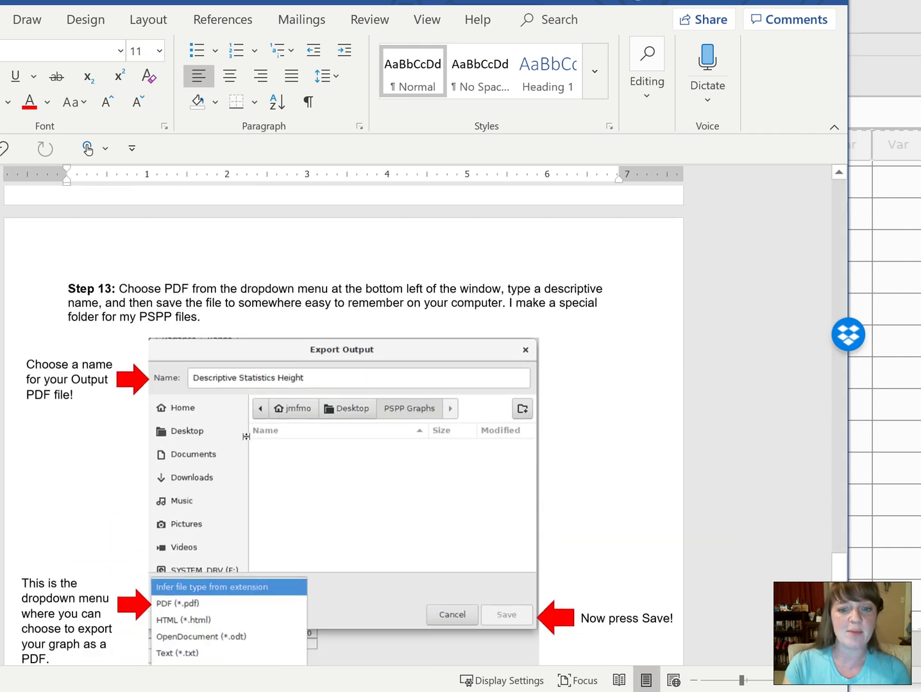
scroll(246, 436, down, 1)
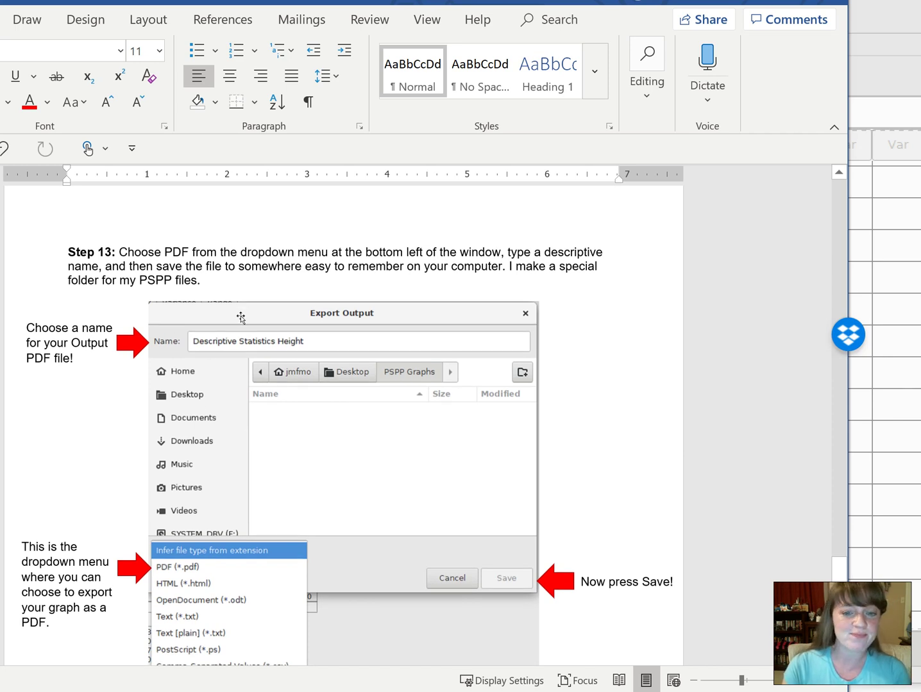
scroll(241, 318, down, 2)
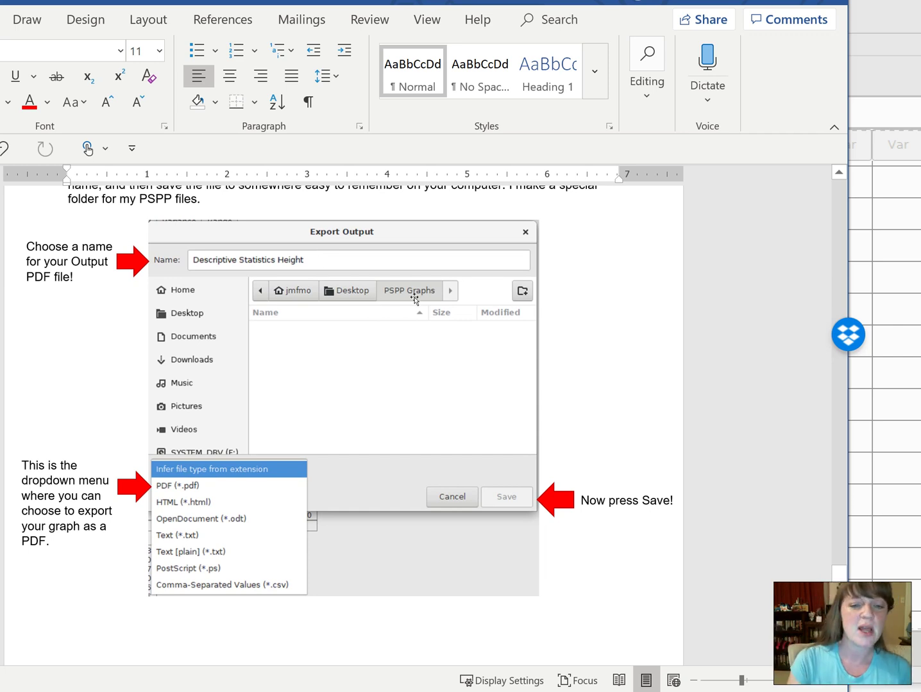
scroll(316, 399, down, 1)
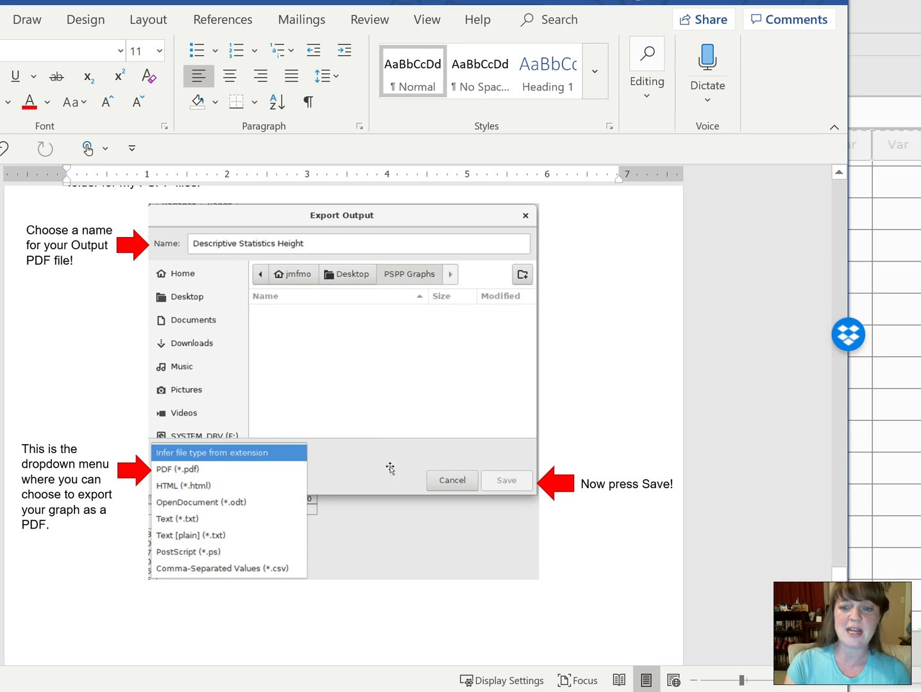
scroll(456, 483, down, 3)
scroll(458, 484, down, 2)
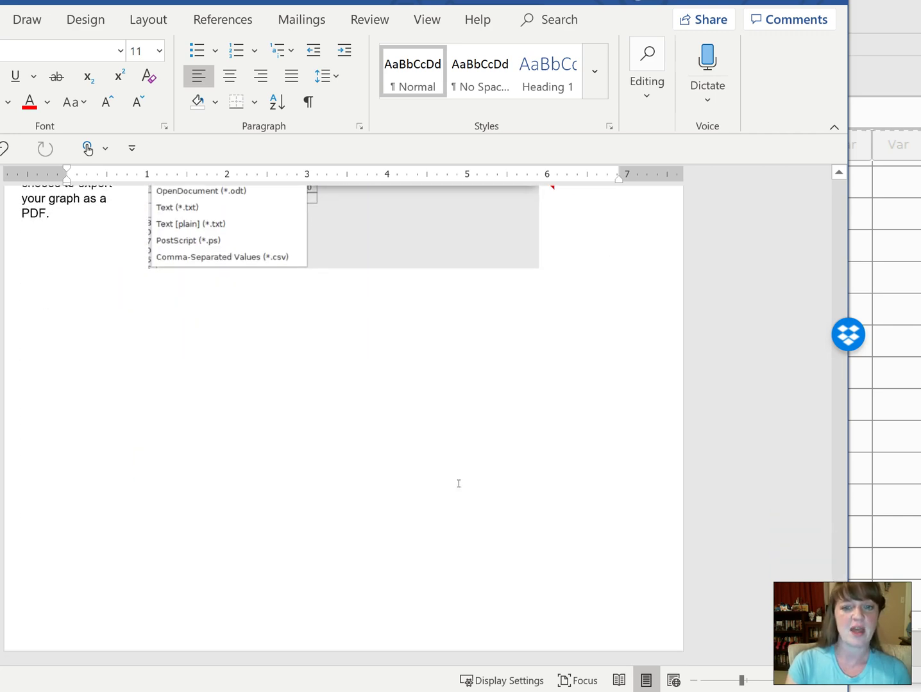
- Go back to Step 12 in the guide and switch to the PSPPIRE Data Editor with Example Data Set.sav
scroll(459, 483, up, 9)
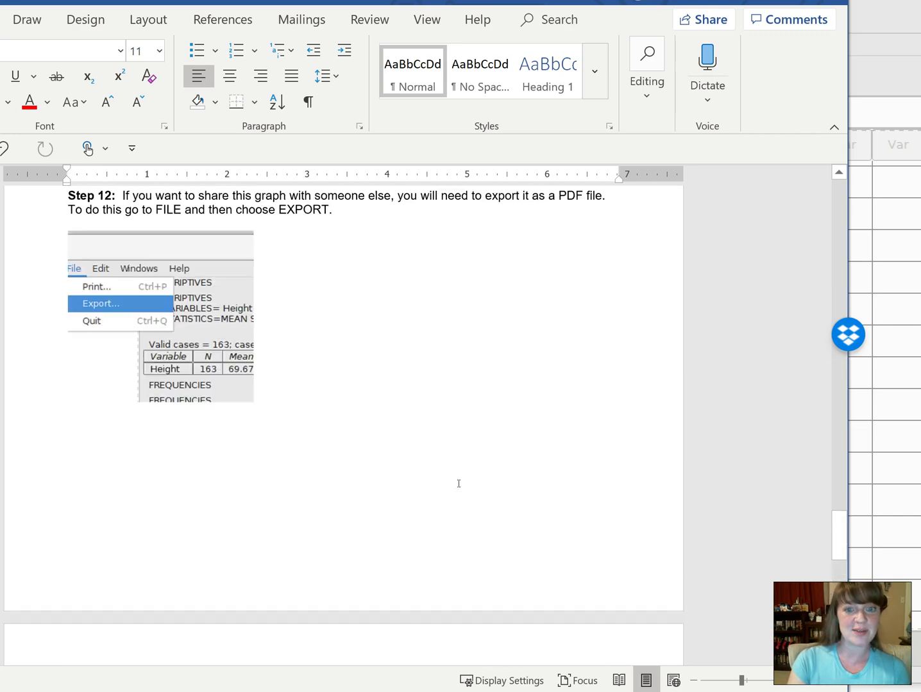
scroll(459, 483, up, 1)
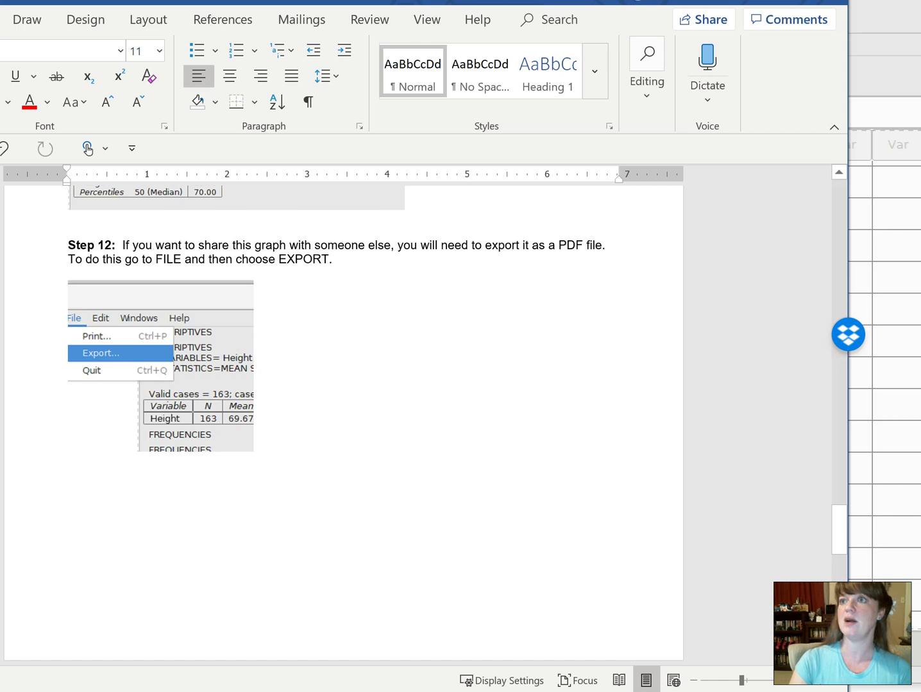
key(alt+Tab)
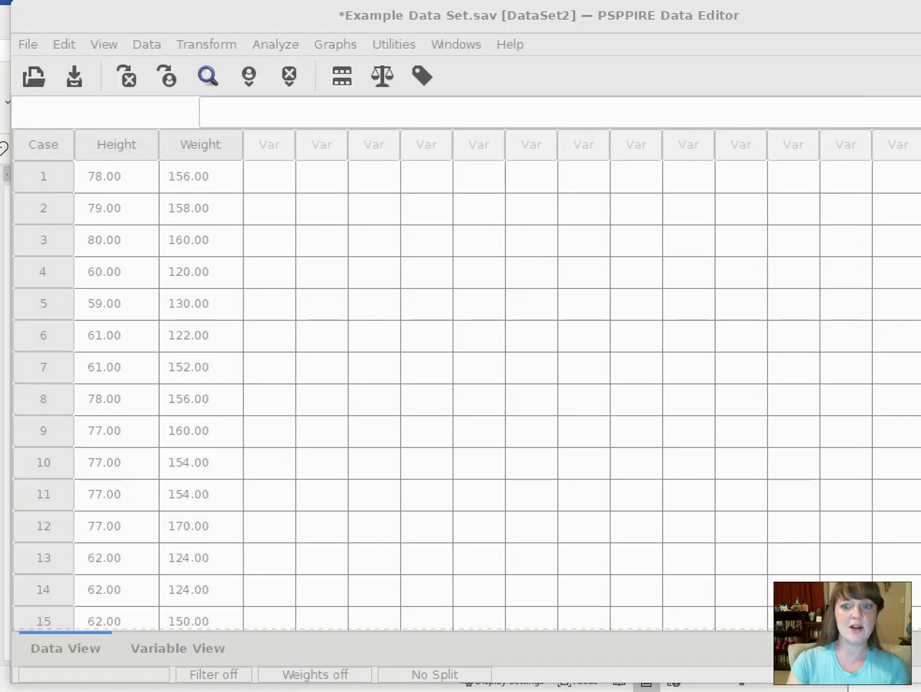
click(376, 338)
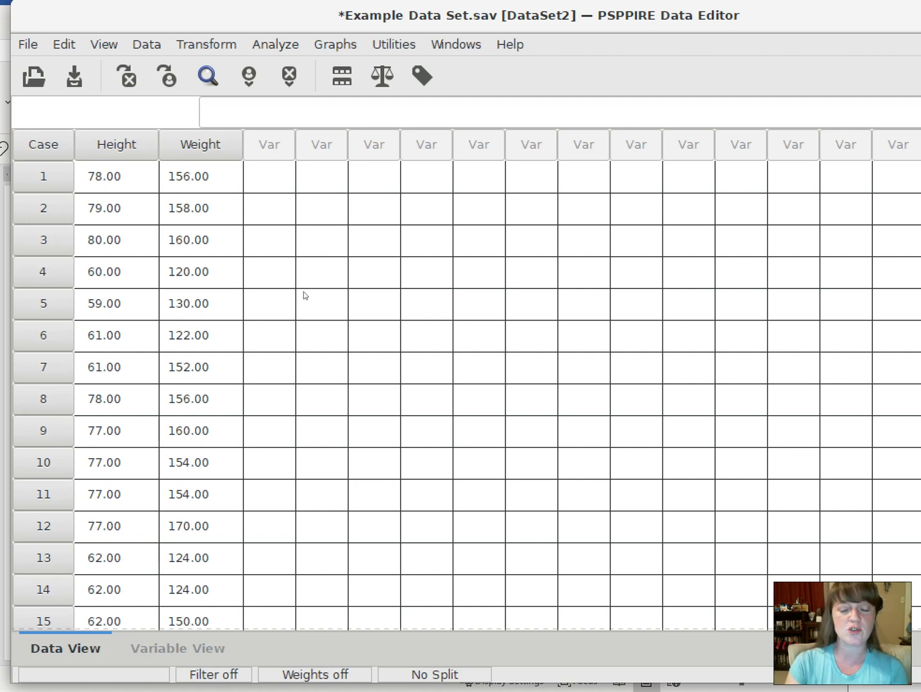
- Start a Descriptives analysis and add Height as the variable to analyze
click(296, 46)
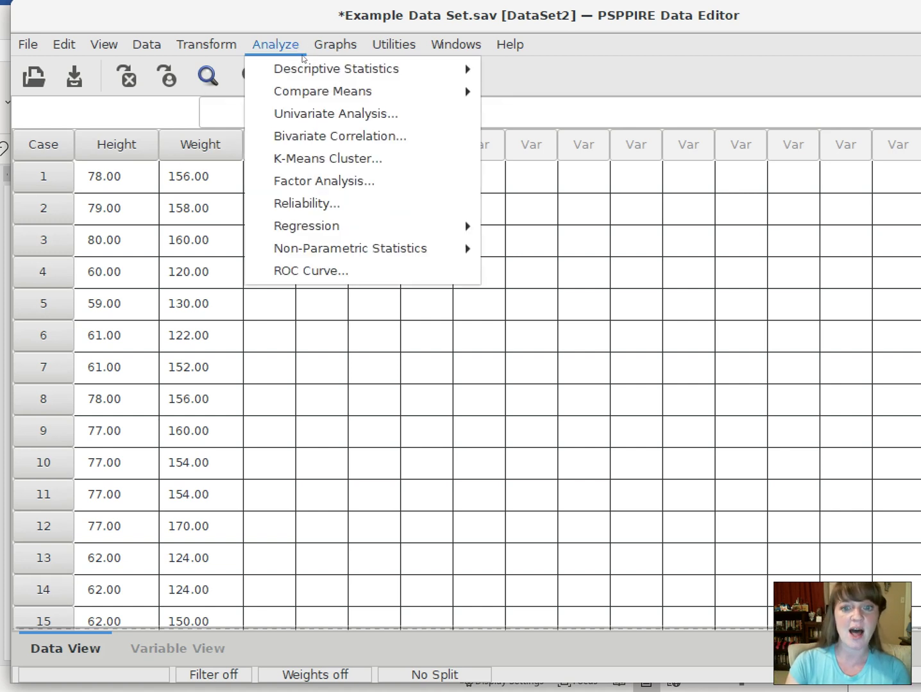
click(268, 38)
click(268, 40)
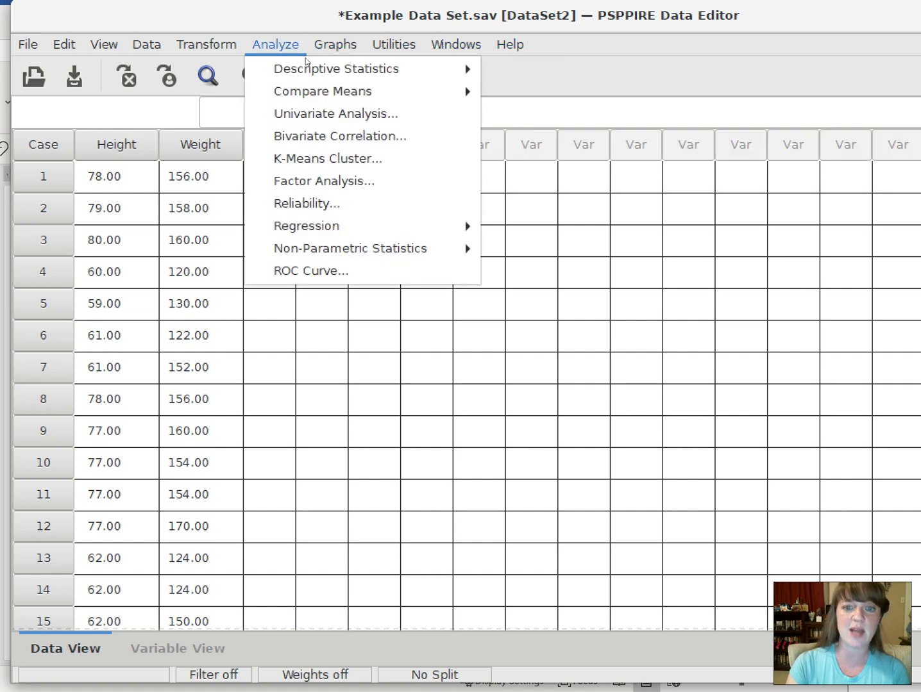
mouse_move(282, 68)
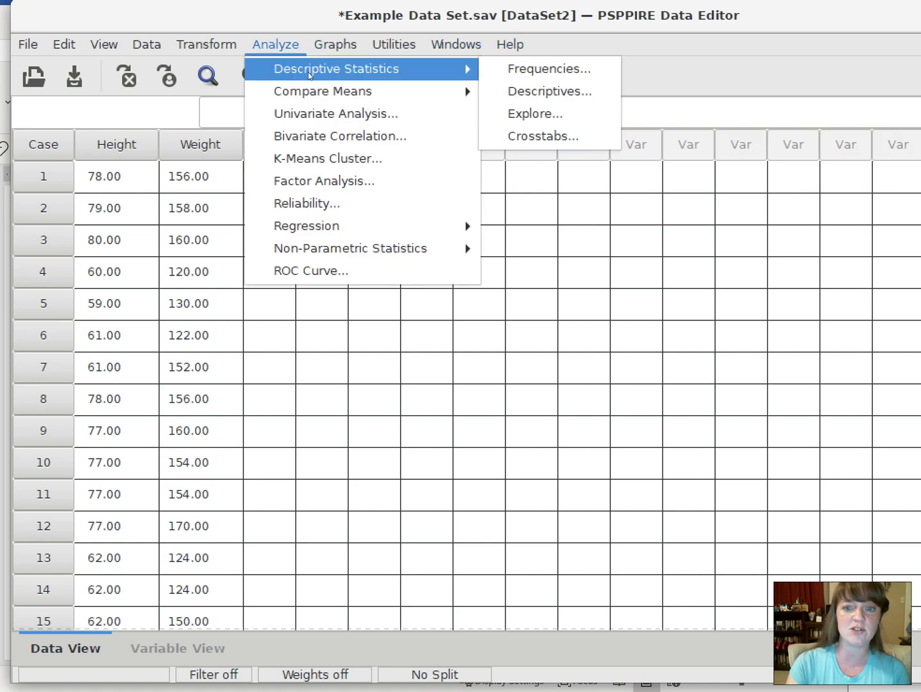
click(555, 92)
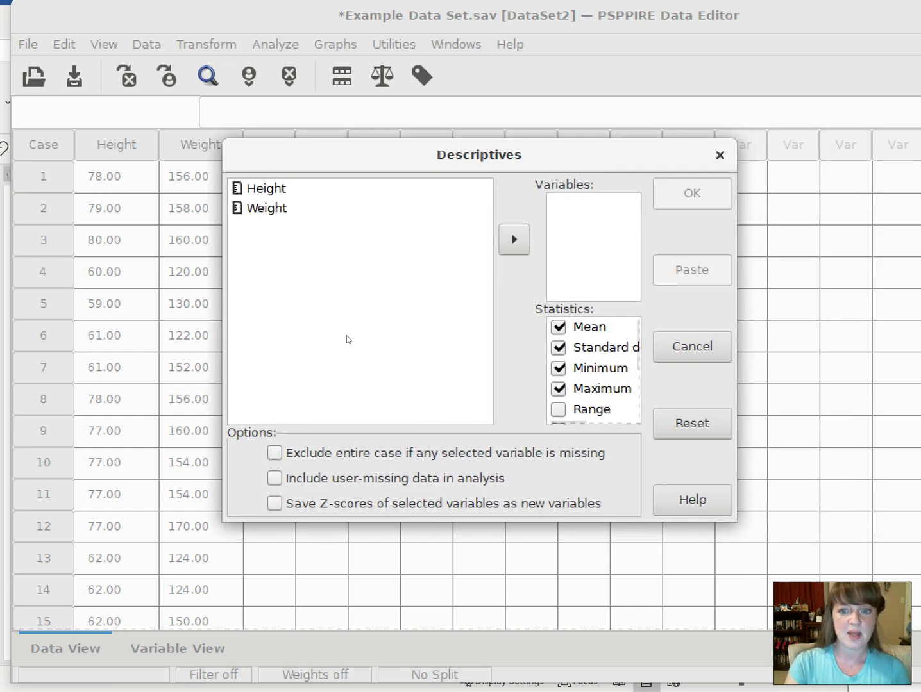
click(292, 190)
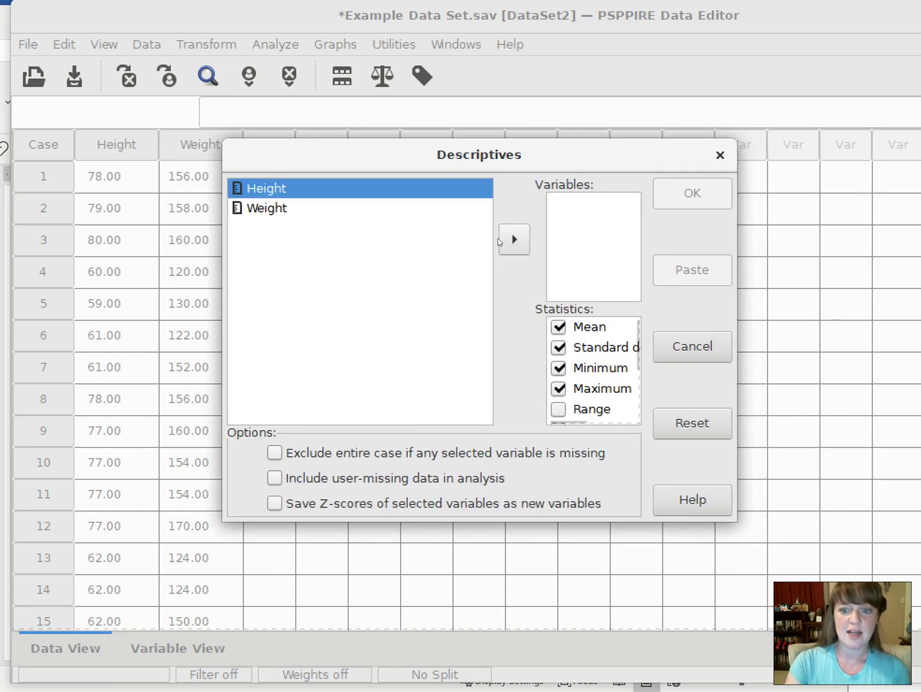
click(514, 239)
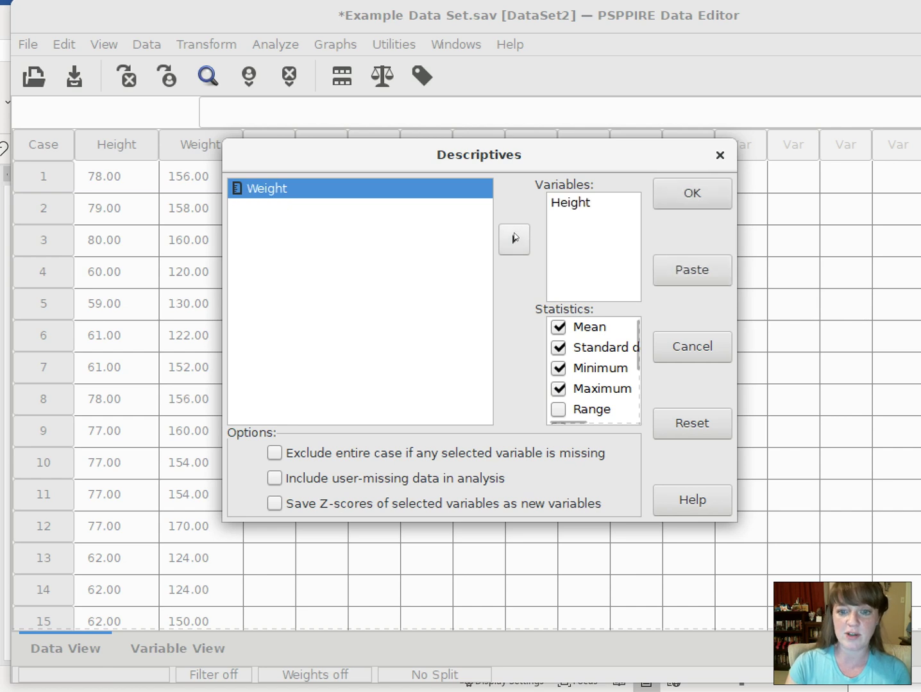
- Exclude Minimum and Maximum from the statistics of the Descriptives analysis
scroll(598, 388, down, 3)
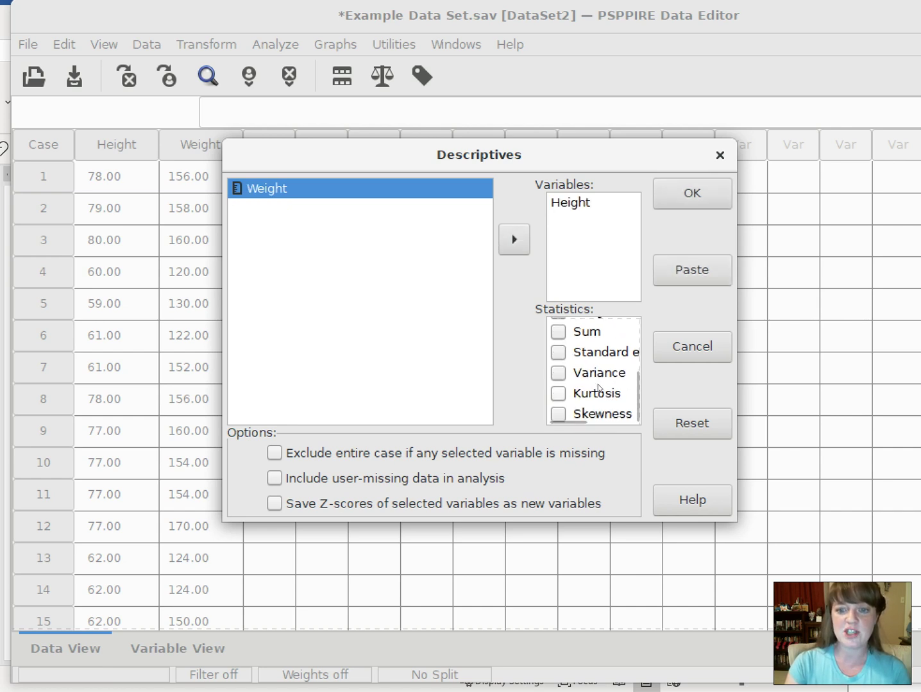
scroll(598, 388, up, 3)
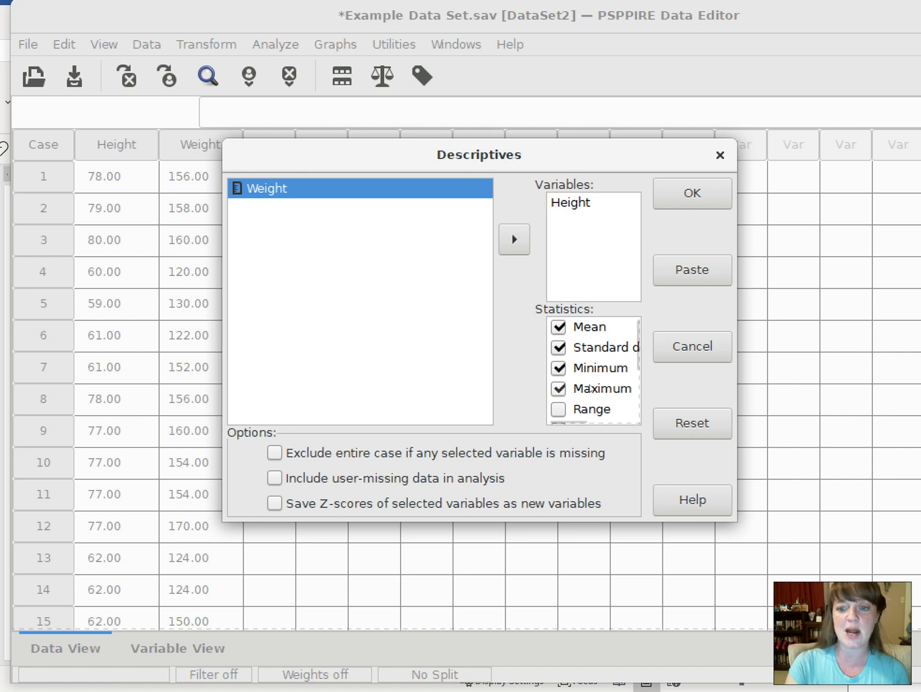
click(626, 374)
click(567, 370)
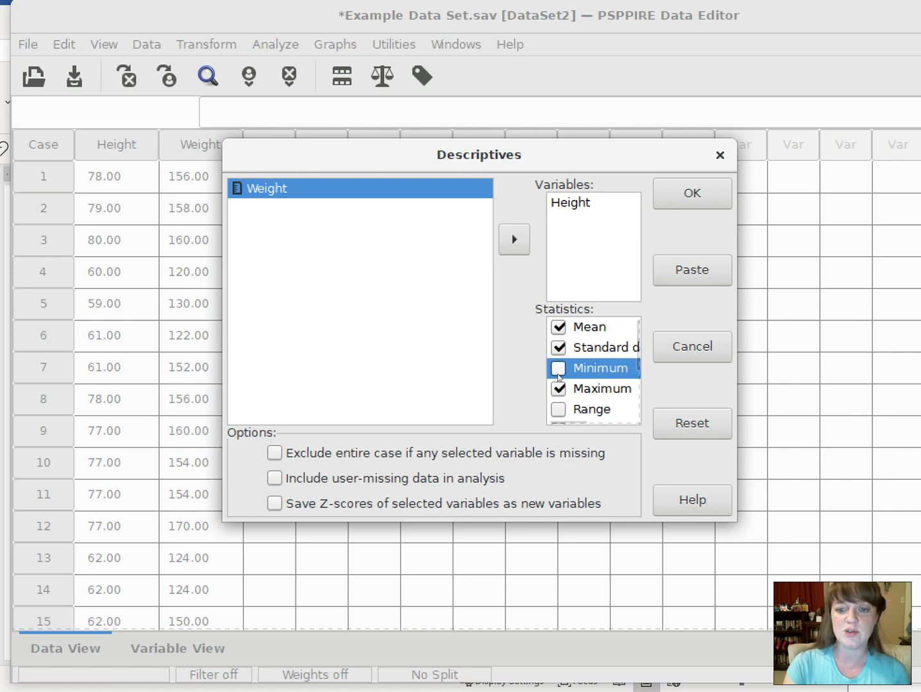
click(566, 388)
scroll(591, 388, down, 3)
scroll(591, 388, up, 3)
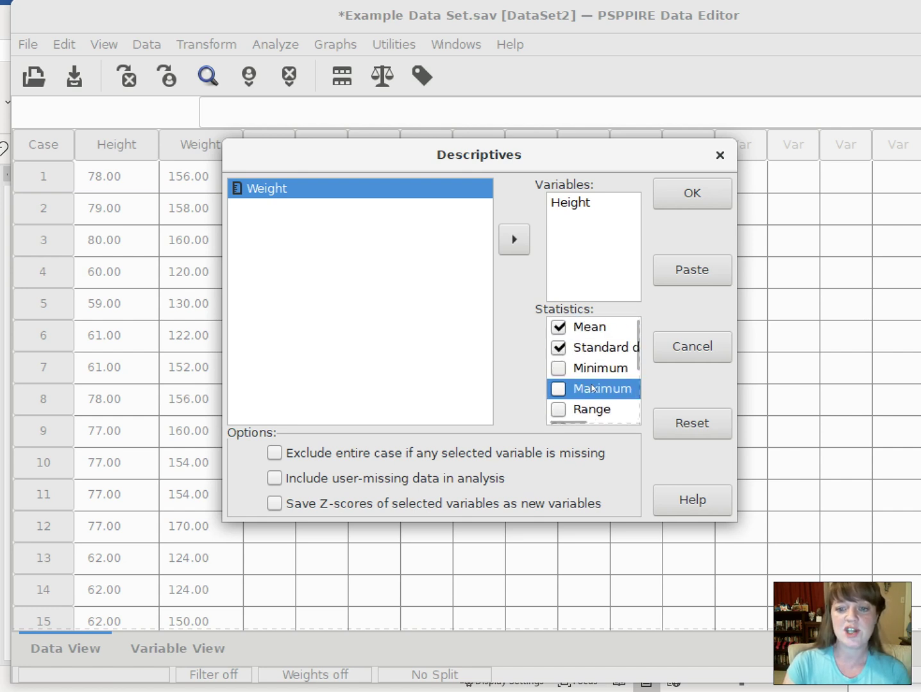
- Include Range, Standard error and Variance in the descriptive statistics and run the analysis for Height
click(566, 411)
scroll(567, 410, down, 3)
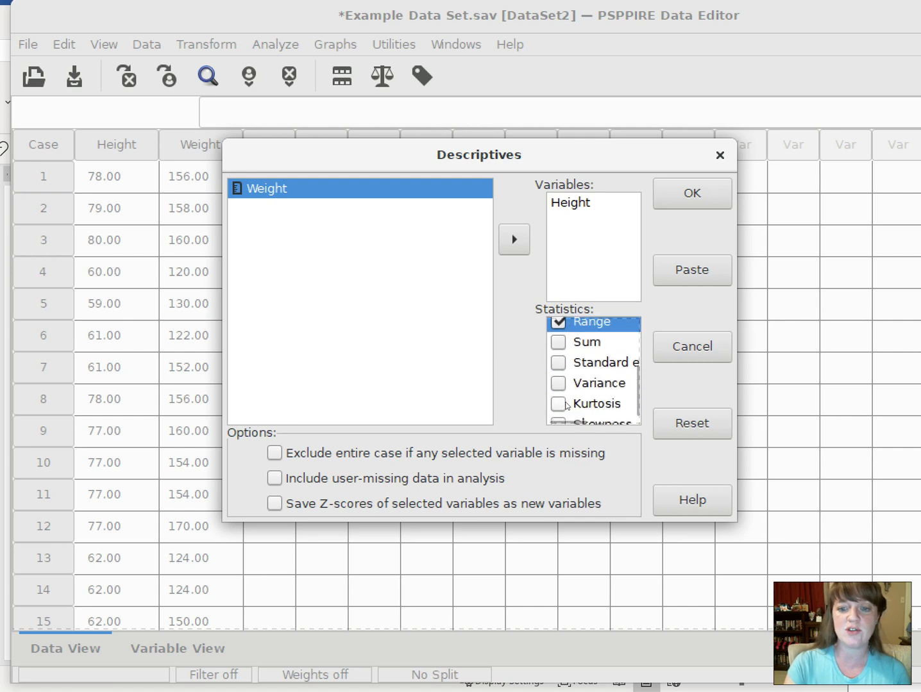
click(564, 354)
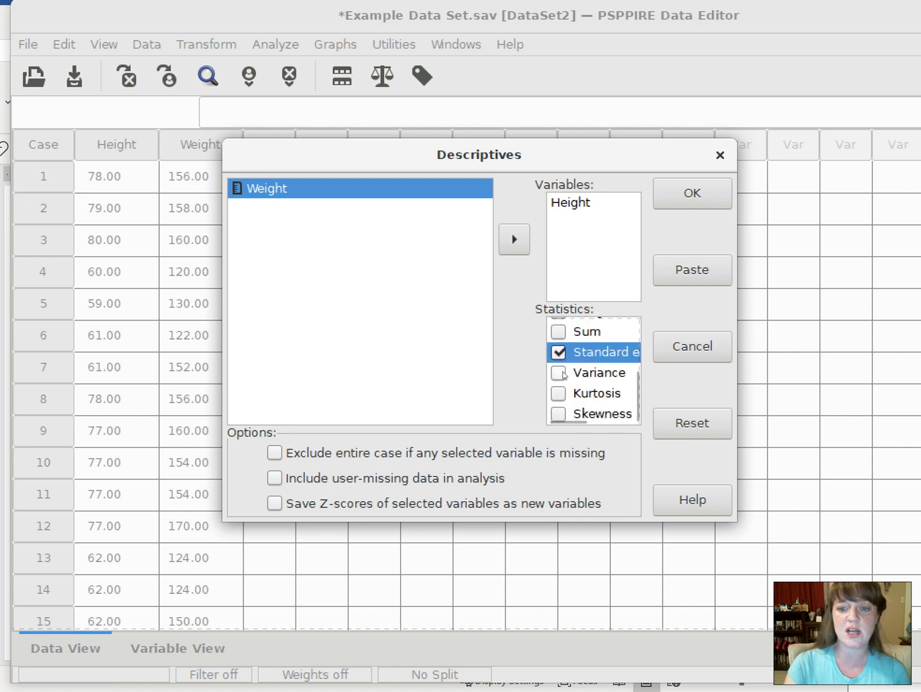
click(564, 374)
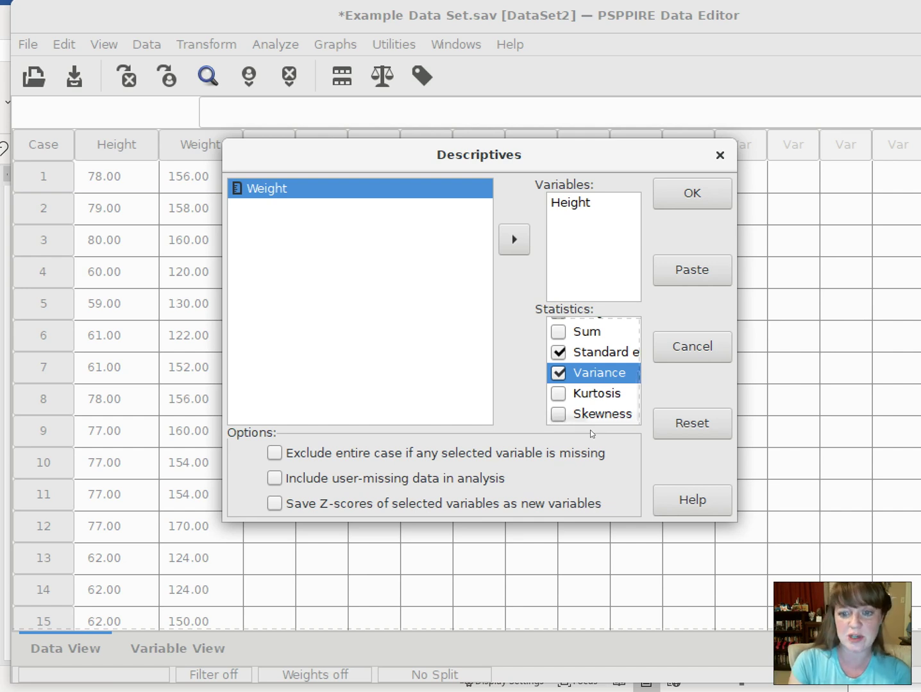
scroll(601, 359, up, 3)
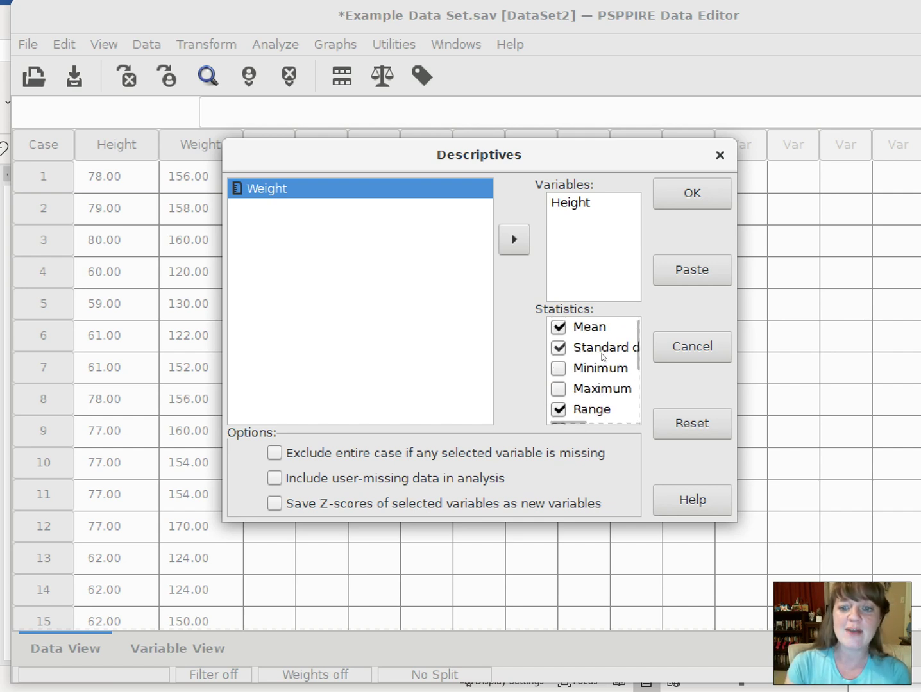
click(702, 195)
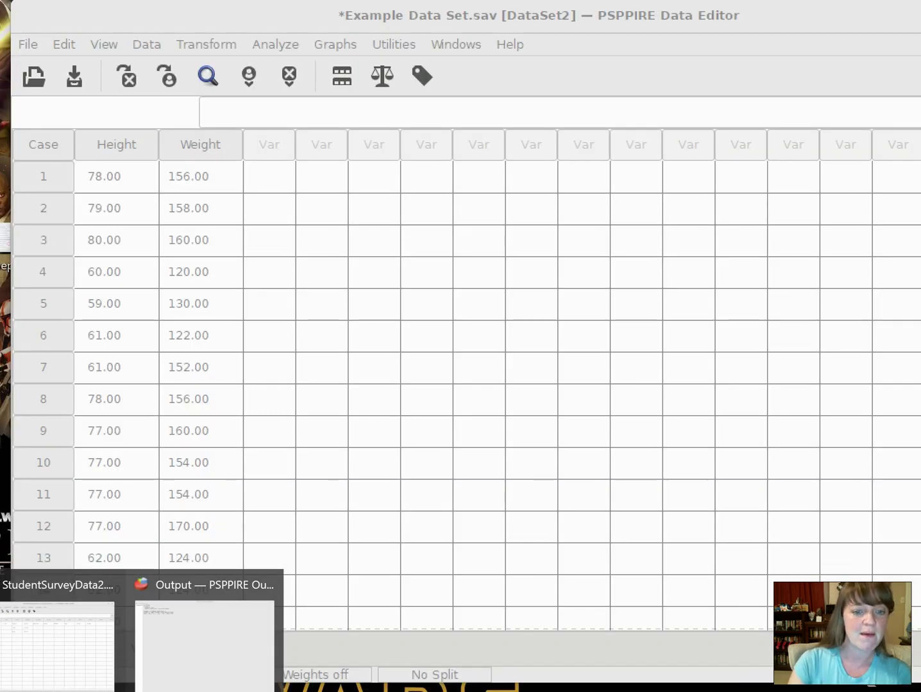
- Return to the Example Data Set.sav data editor and start a Frequencies analysis with Height and Weight as variables
click(58, 648)
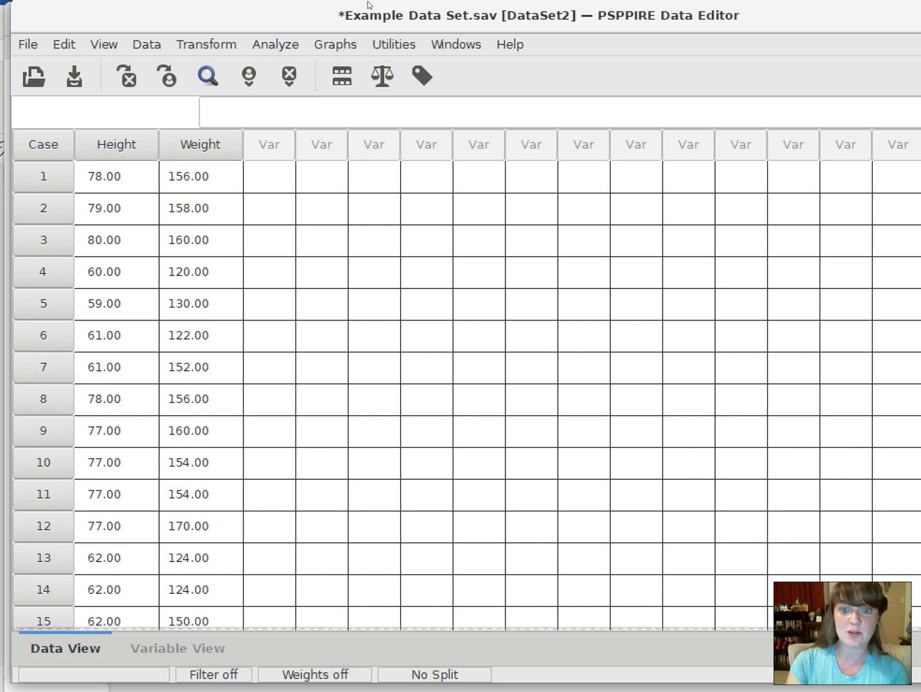
click(264, 46)
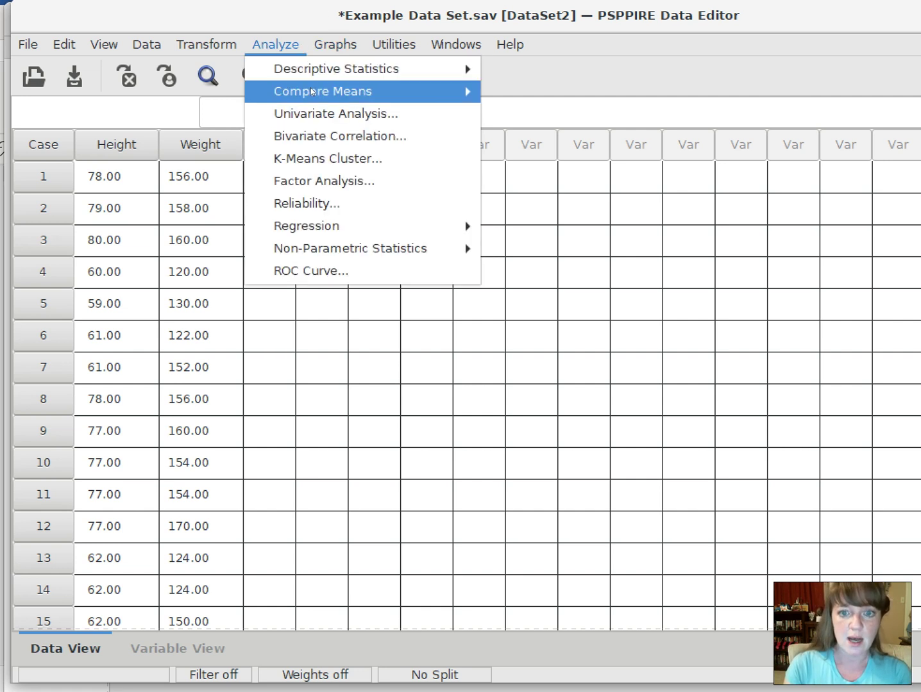
mouse_move(319, 73)
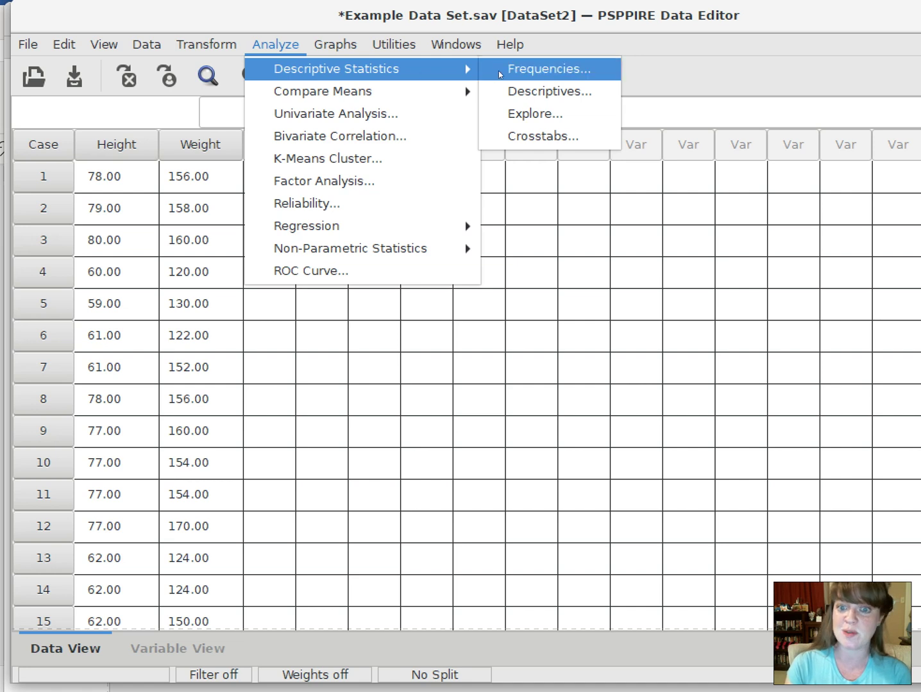
click(556, 75)
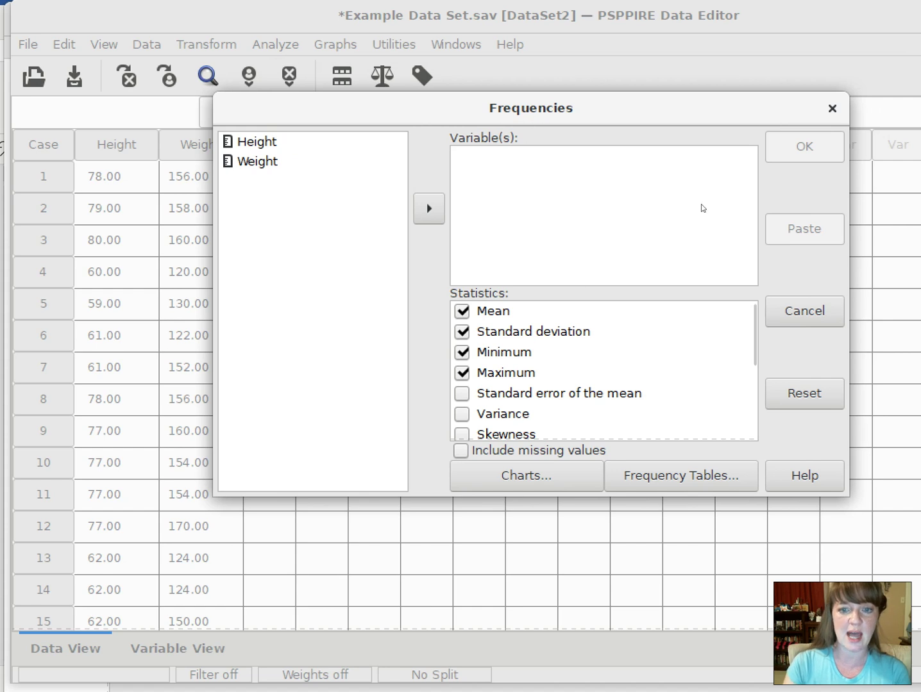
click(279, 142)
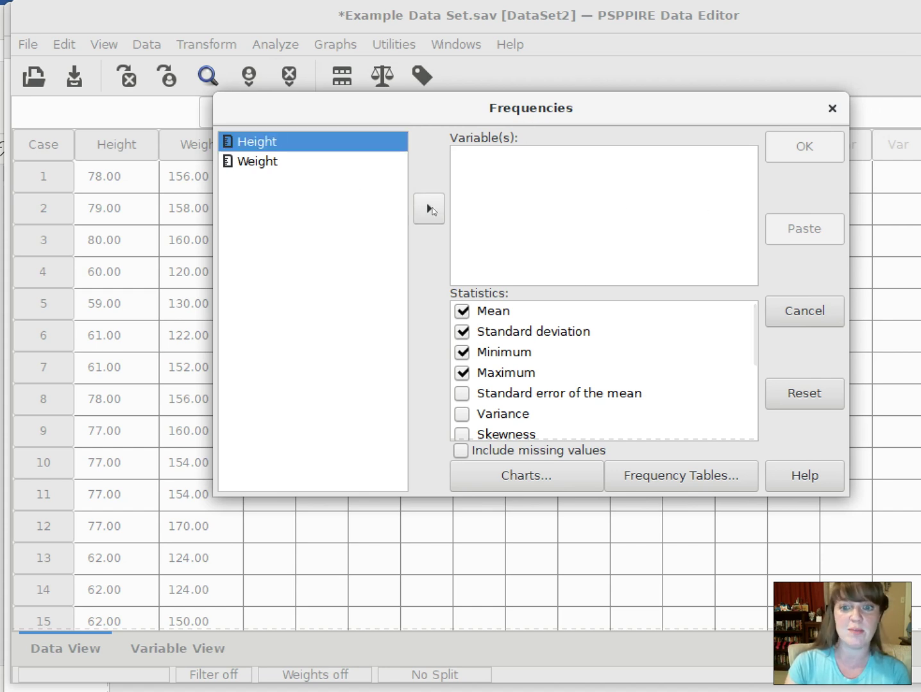
click(429, 209)
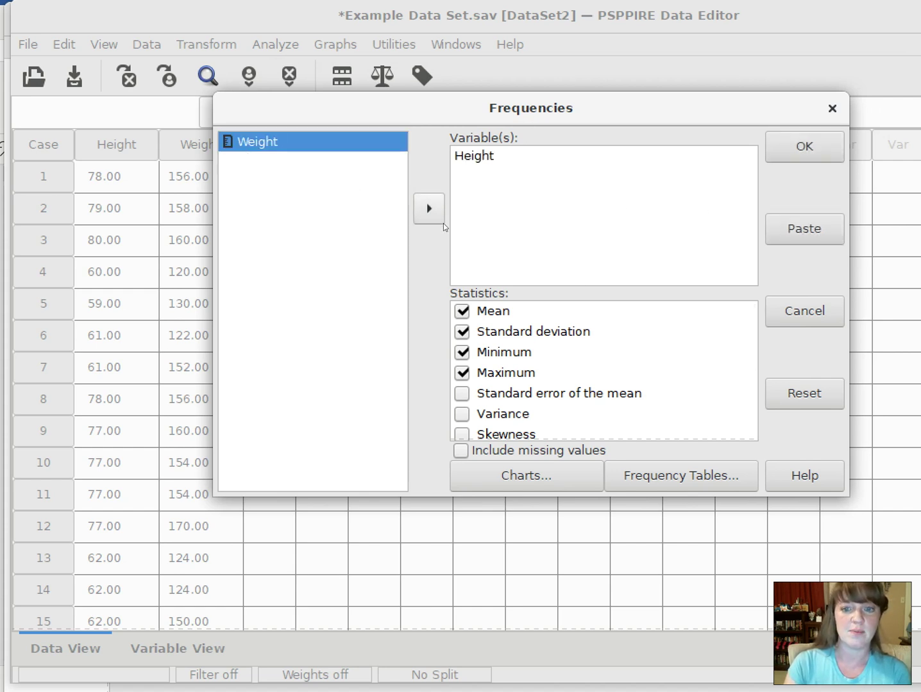
click(443, 222)
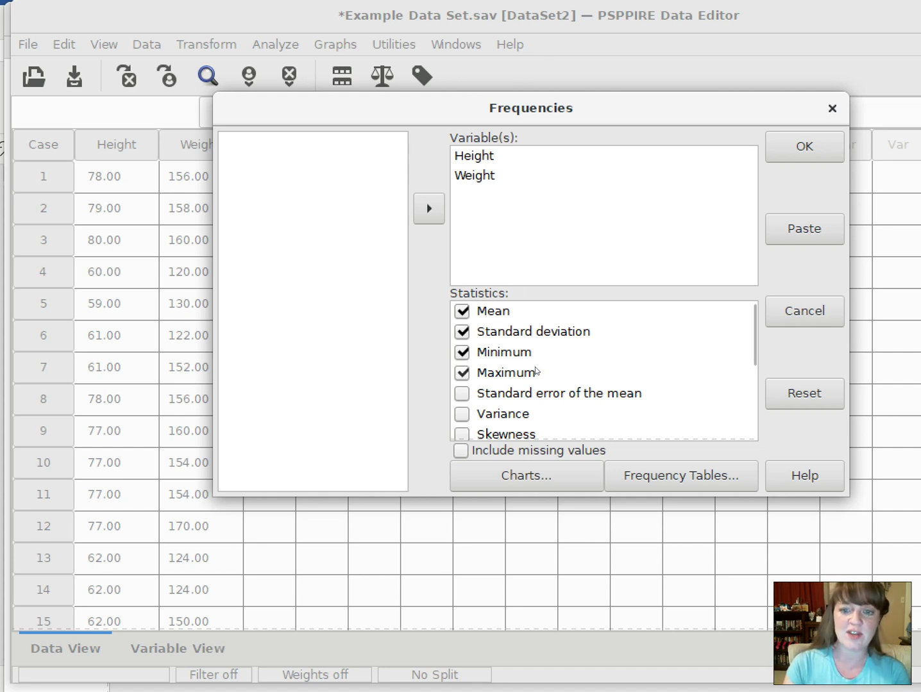
- Include Variance, Median and Mode in the statistics of the Frequencies analysis
scroll(506, 359, down, 5)
scroll(505, 363, up, 5)
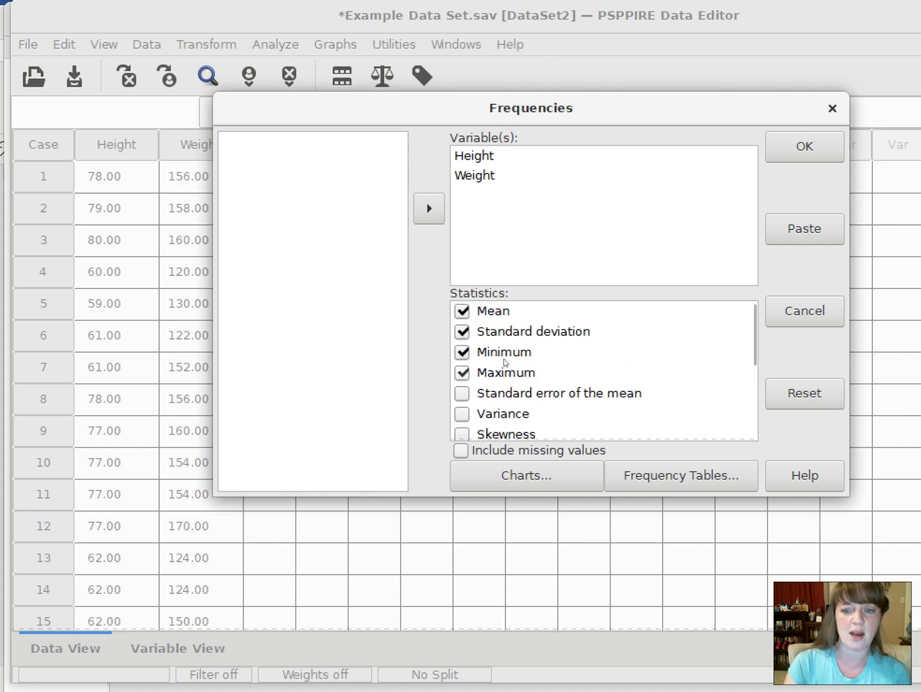
scroll(505, 366, down, 1)
click(511, 389)
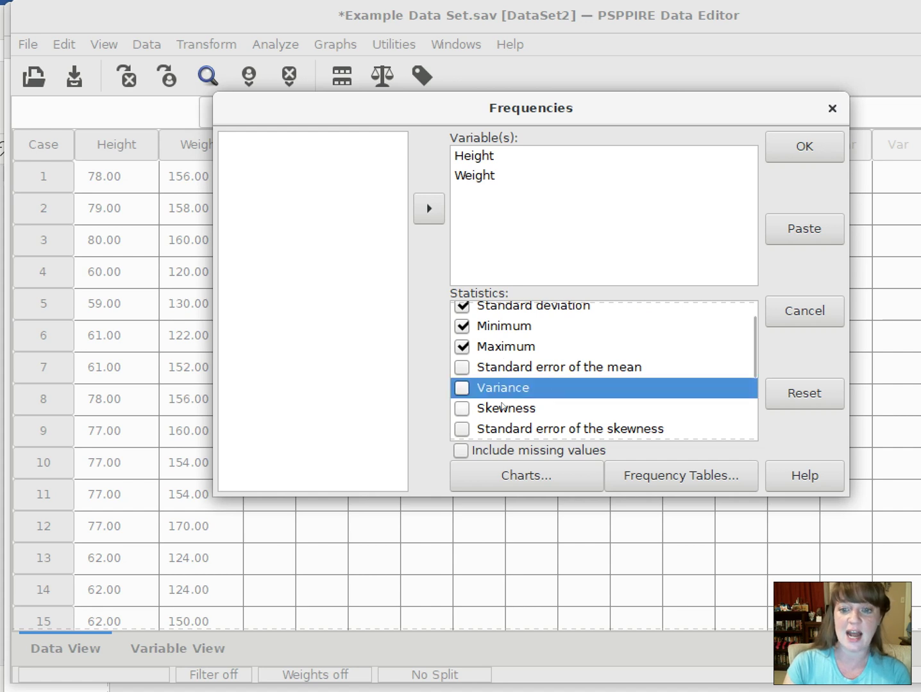
click(462, 388)
scroll(555, 404, down, 5)
scroll(556, 404, up, 4)
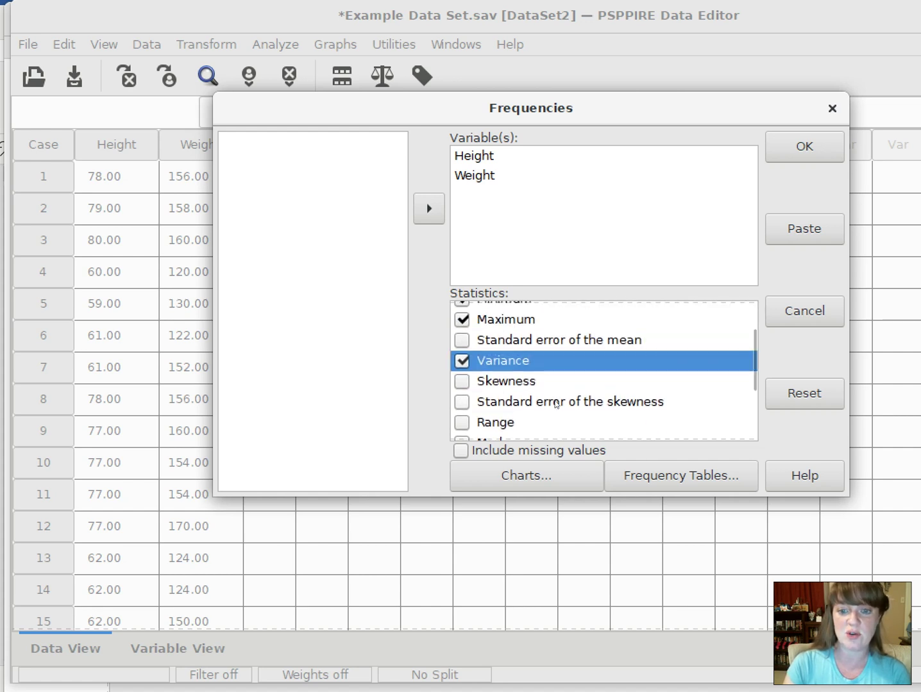
scroll(555, 404, down, 5)
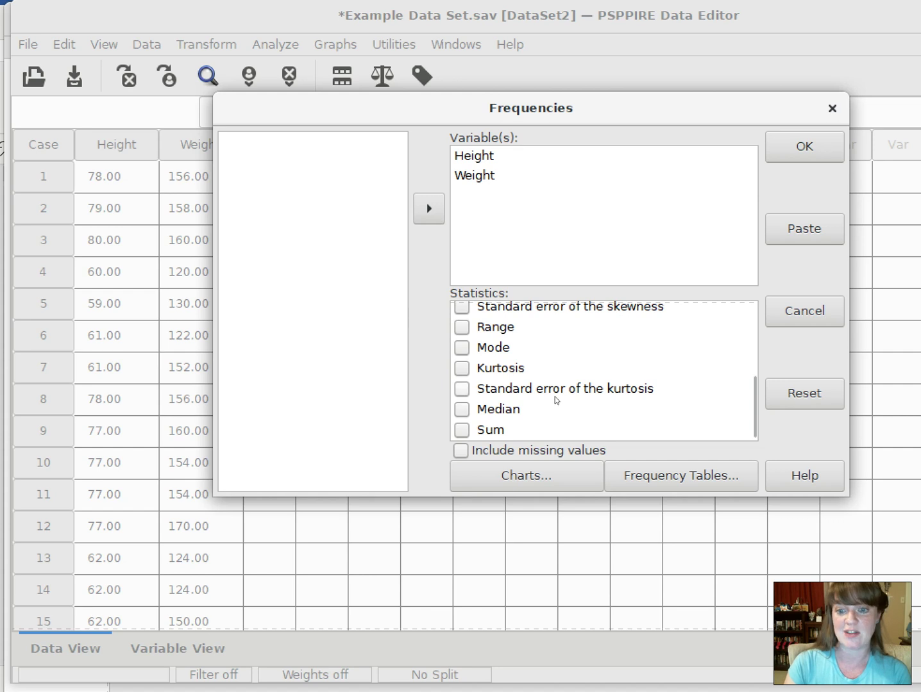
click(468, 410)
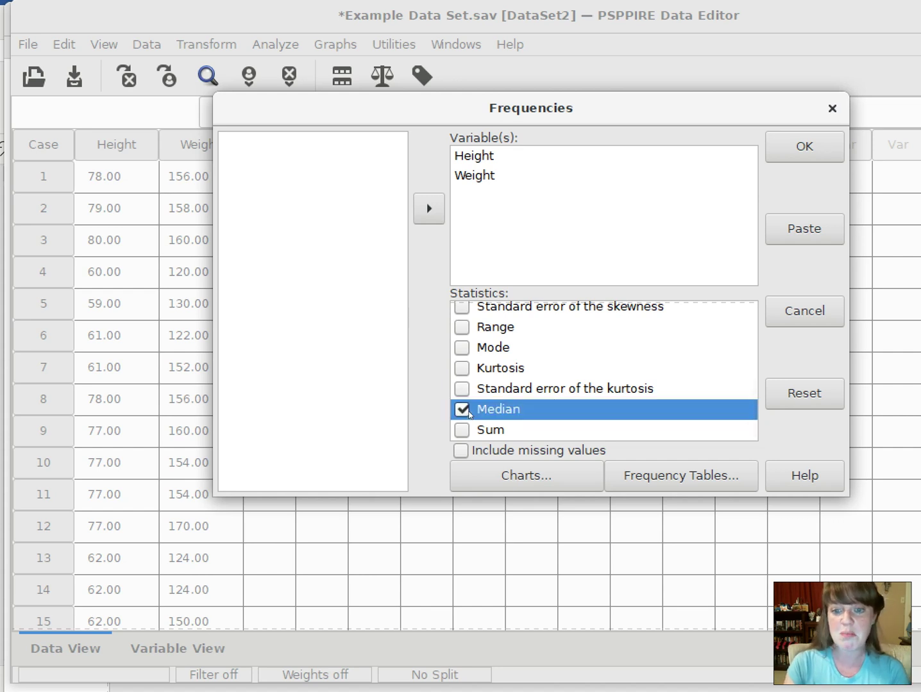
click(462, 349)
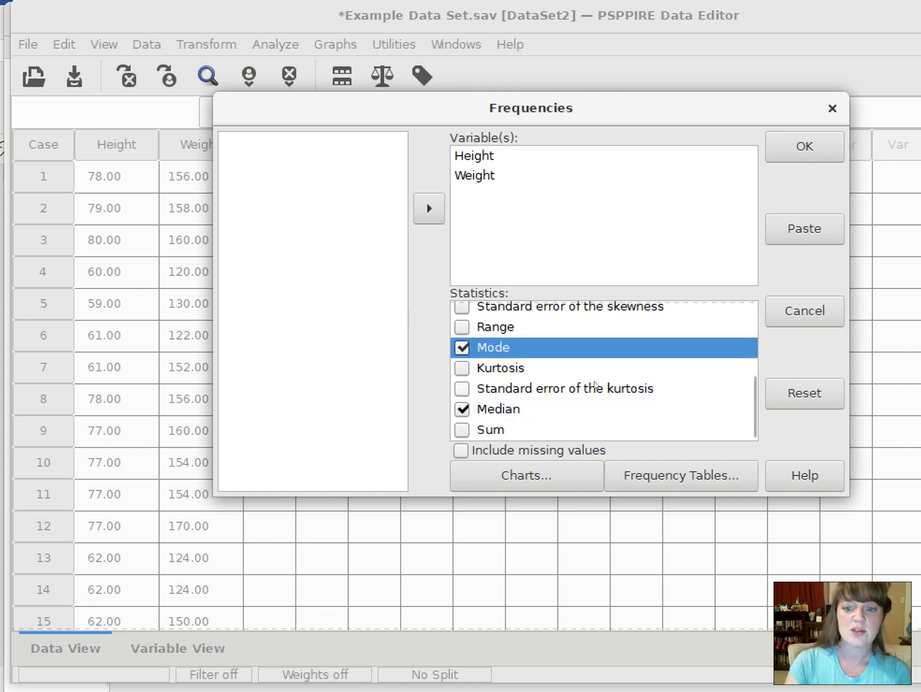
- Run the Frequencies analysis and move the output window to bring the Height and Weight tables into view
scroll(594, 385, up, 5)
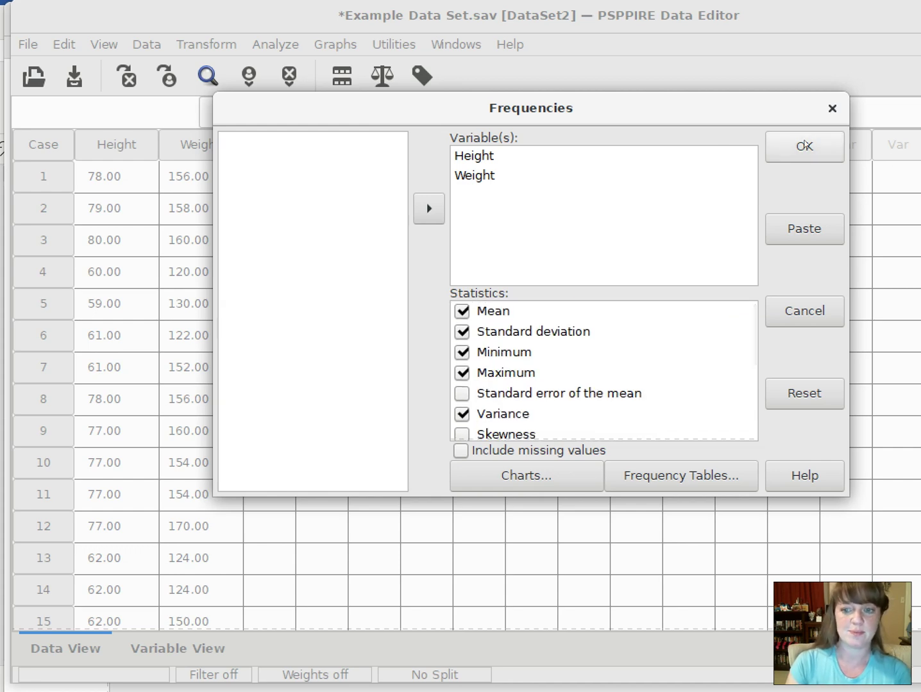
click(804, 146)
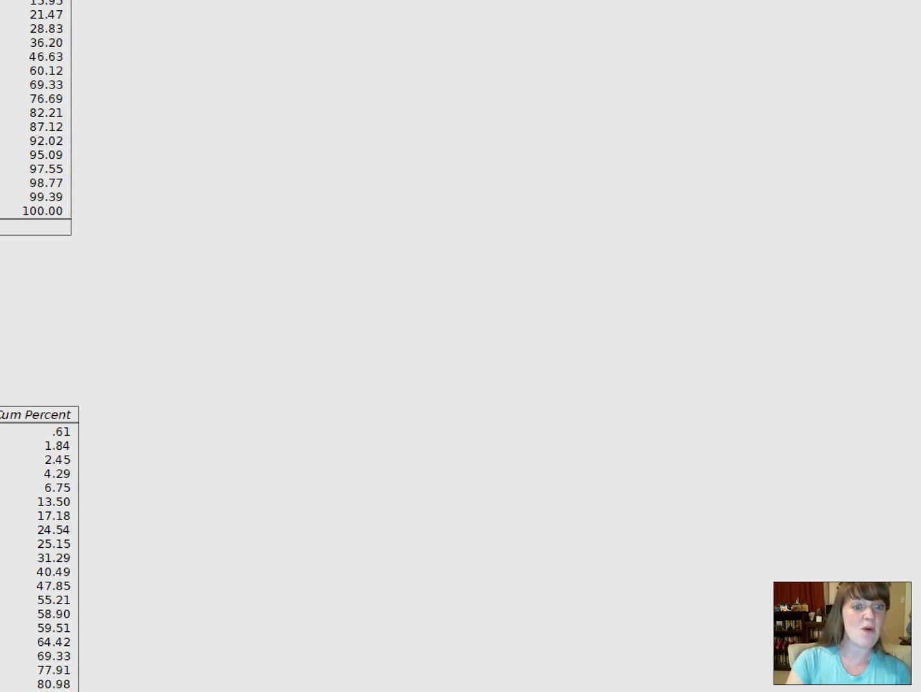
drag(254, 148, 270, 47)
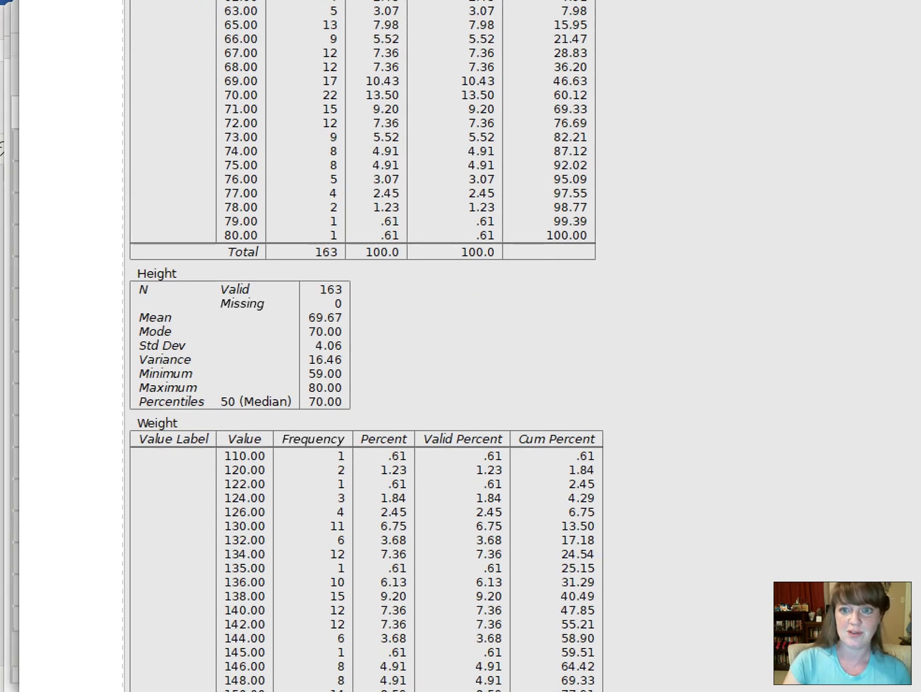
- Look over the Height and Weight frequency tables and extend the output window to show more of them
scroll(367, 347, up, 5)
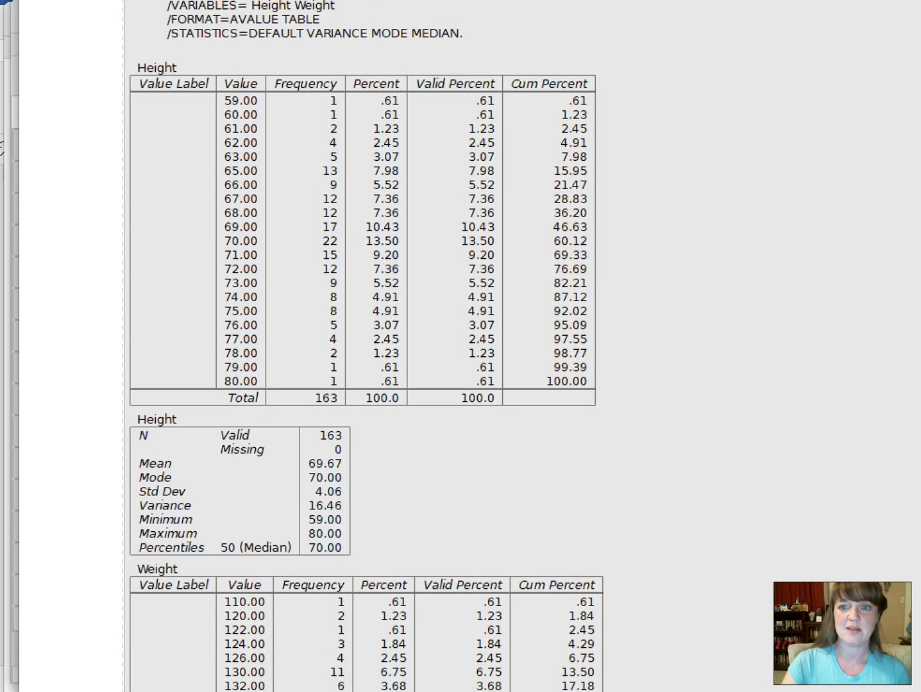
key(alt+space)
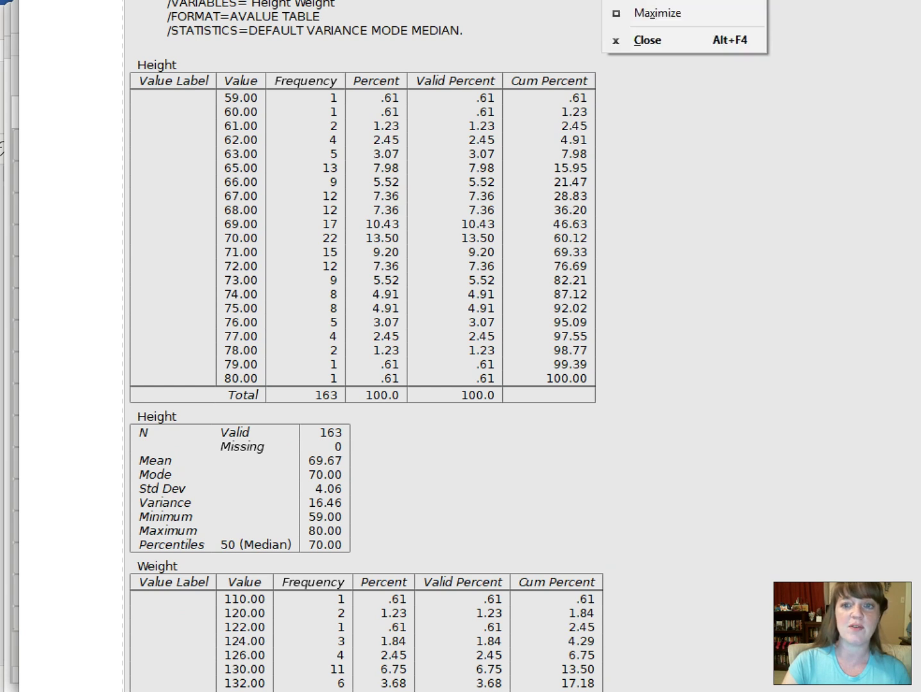
key(Escape)
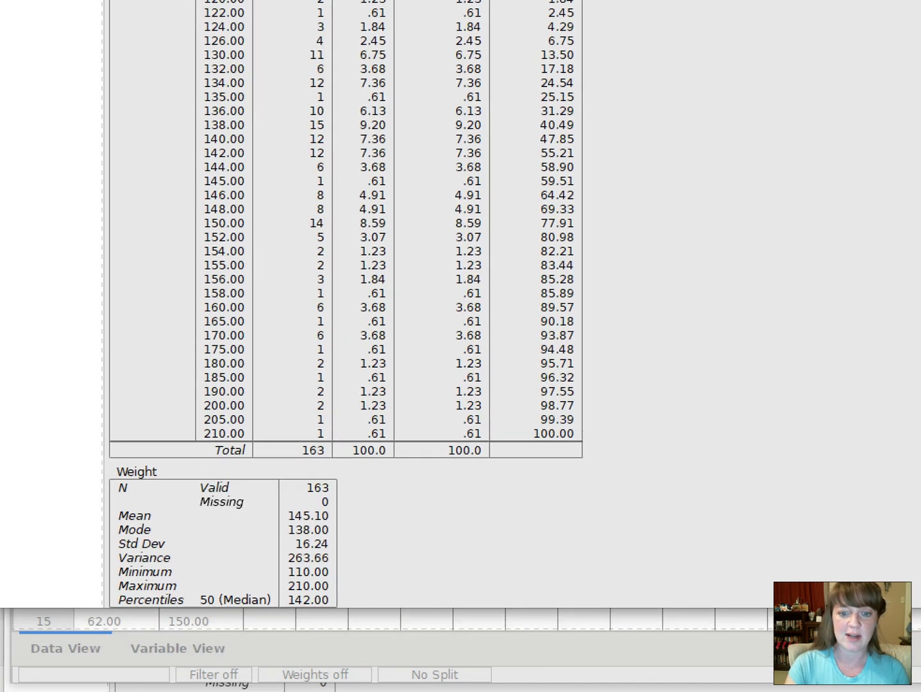
drag(617, 611, 615, 688)
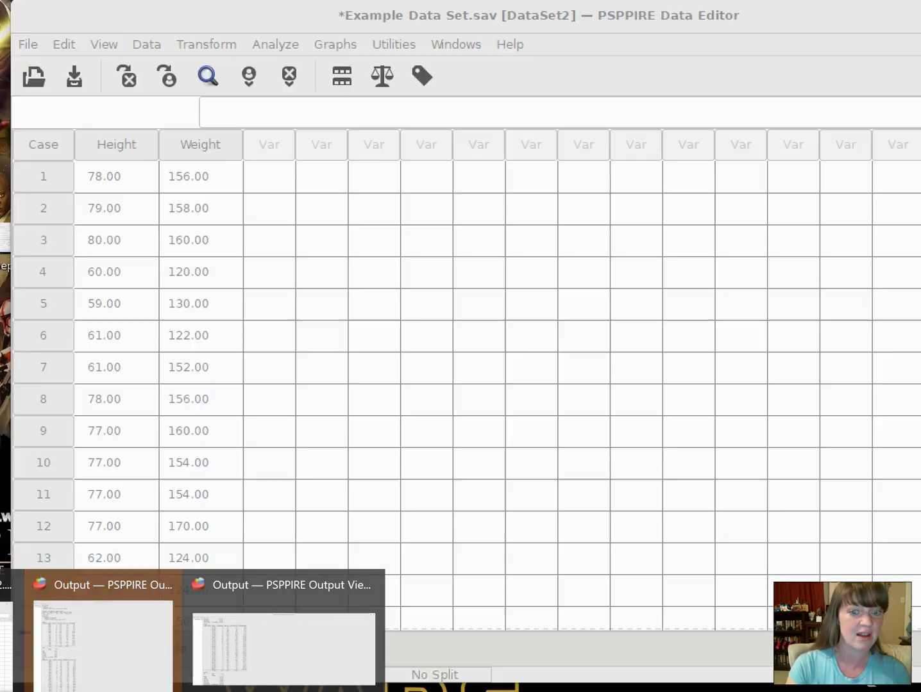
- Return to the Example Data Set.sav data editor and create a histogram of Weight instead of Height, with the normal curve displayed
click(48, 653)
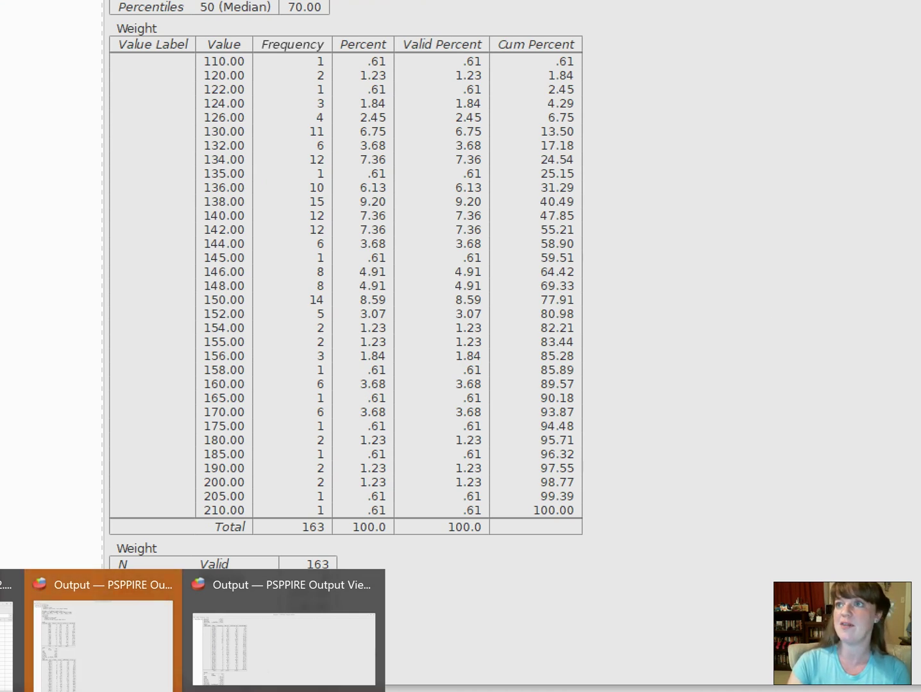
click(6, 632)
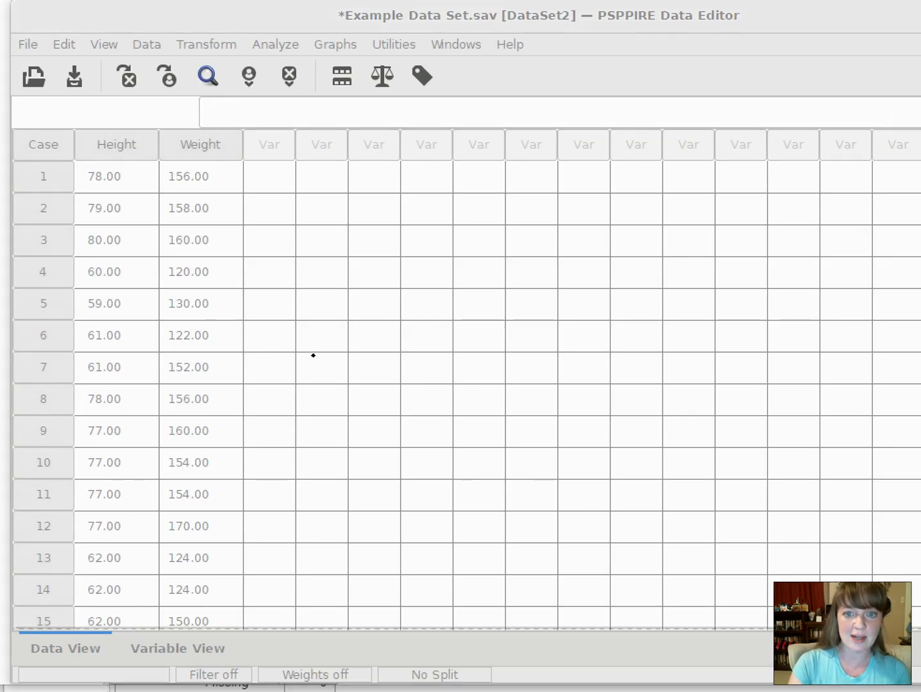
click(352, 51)
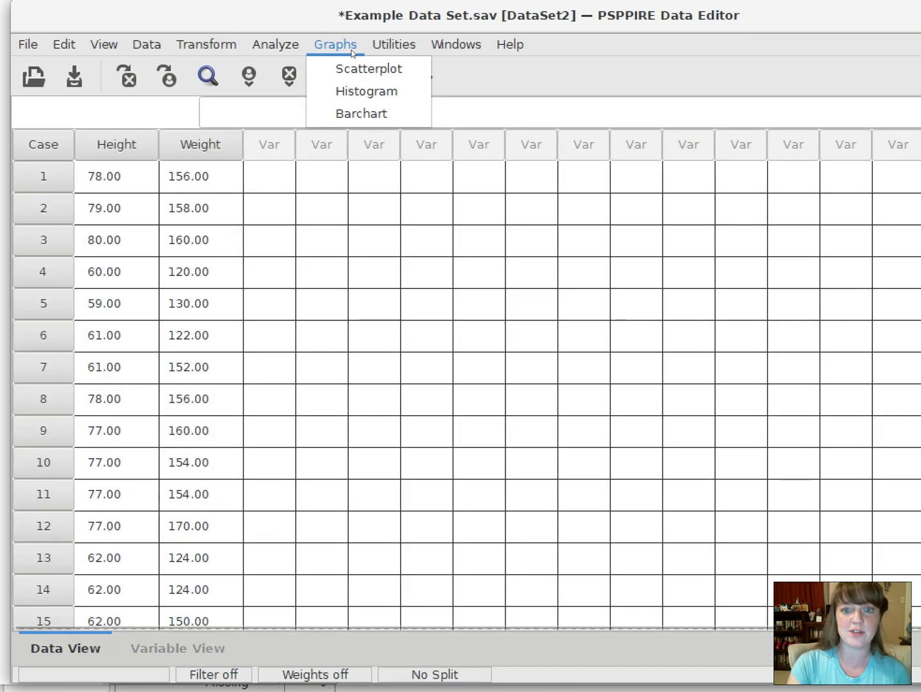
click(373, 91)
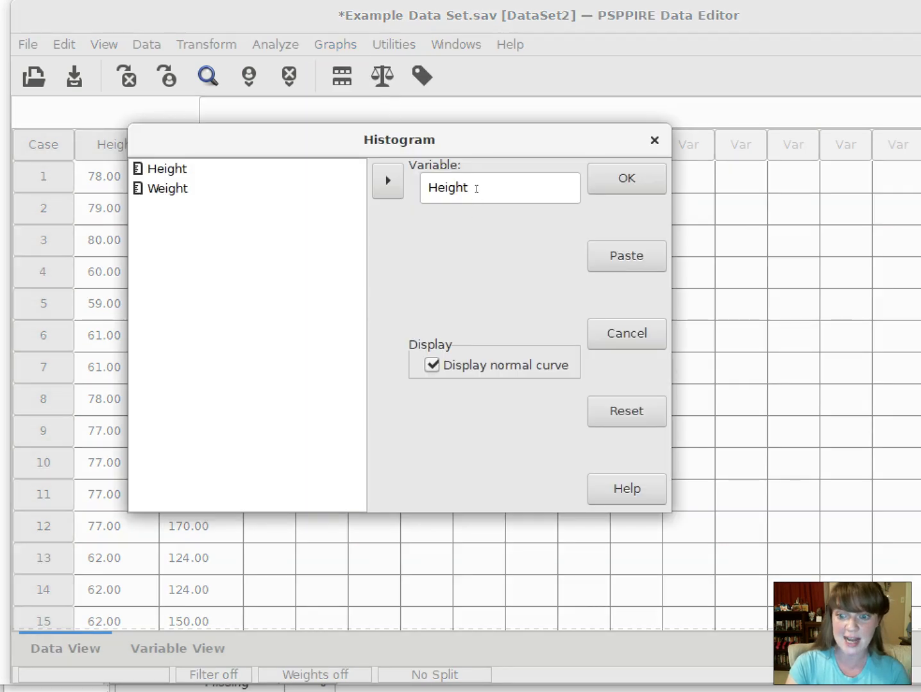
click(476, 189)
drag(463, 189, 403, 193)
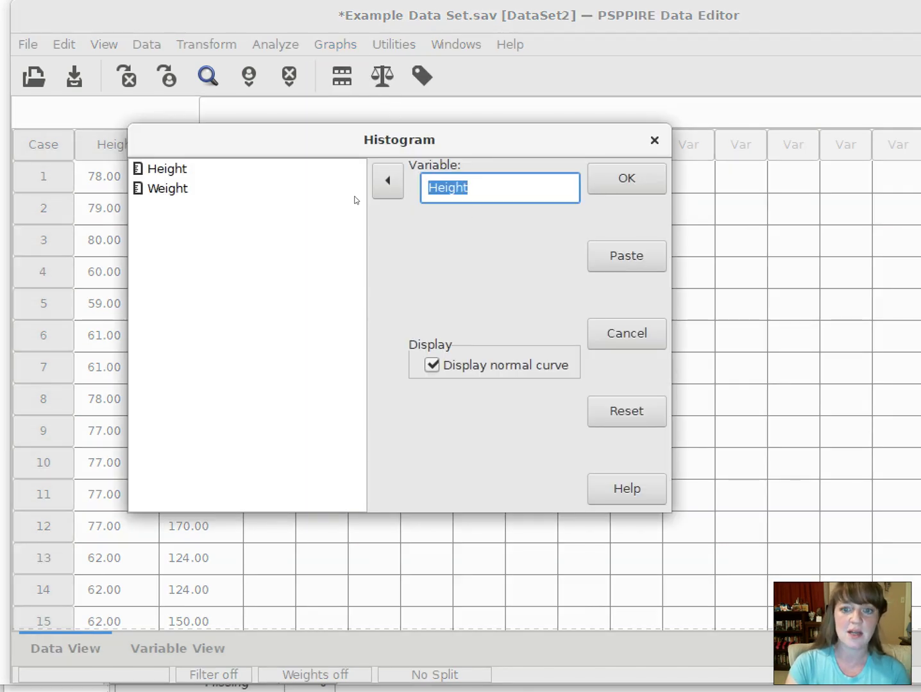
click(388, 180)
click(228, 192)
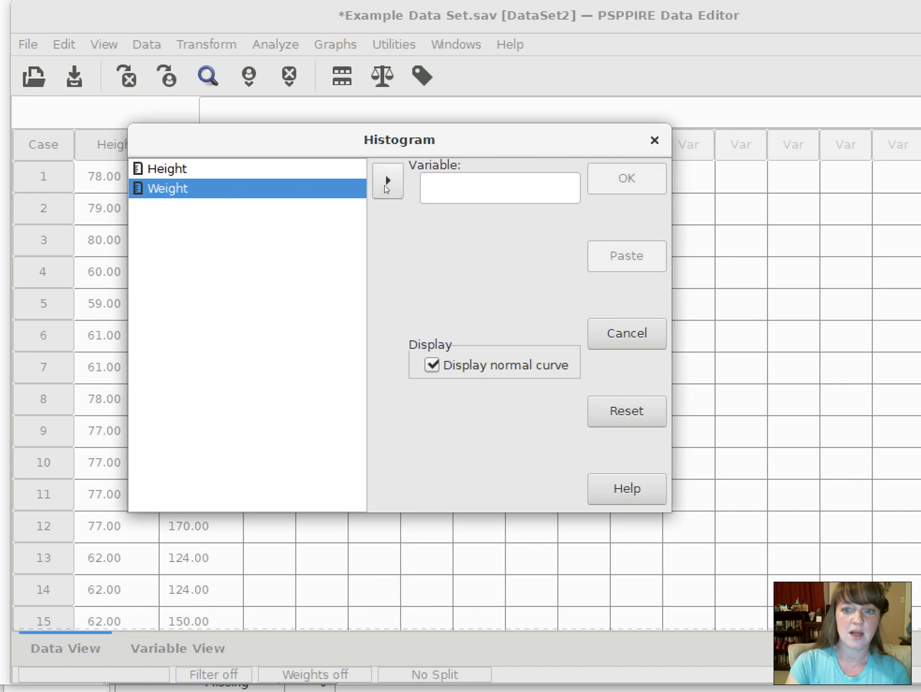
click(388, 180)
click(626, 186)
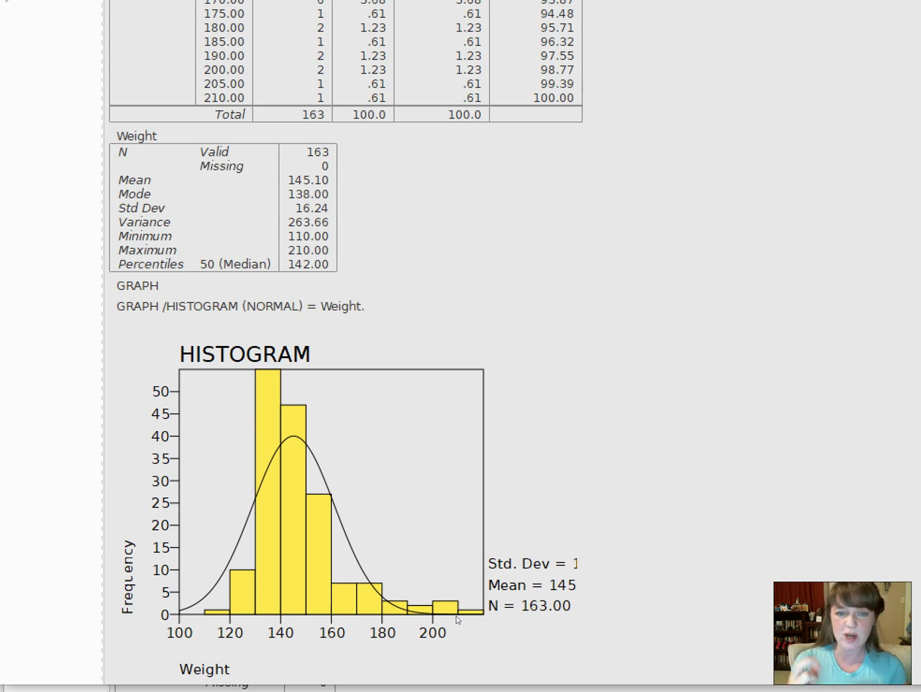
- Export the output to the PSPP Graphs folder as a PDF file named DescriptivesHW
click(4, 1)
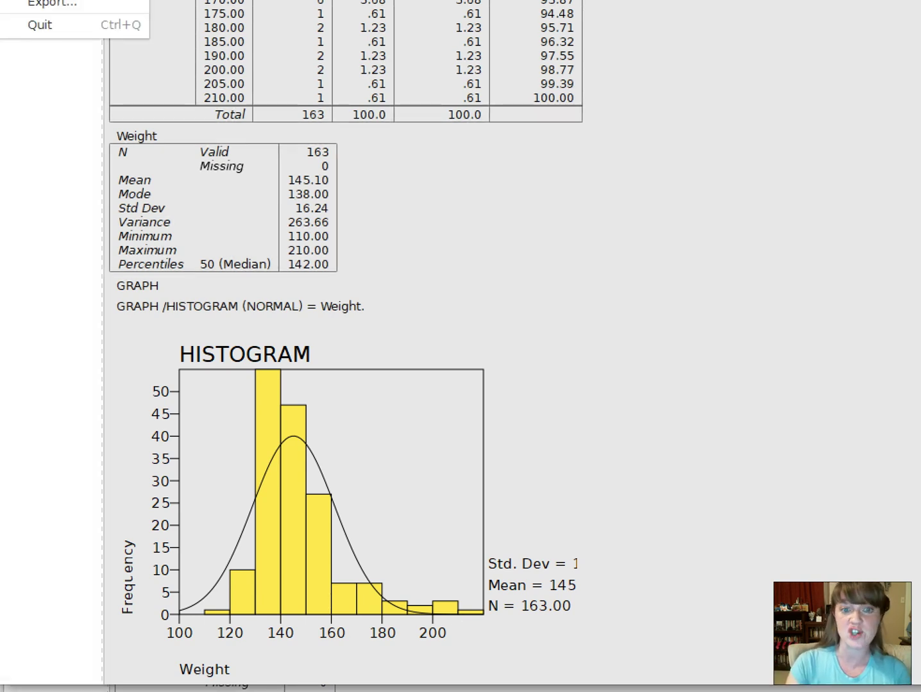
click(49, 4)
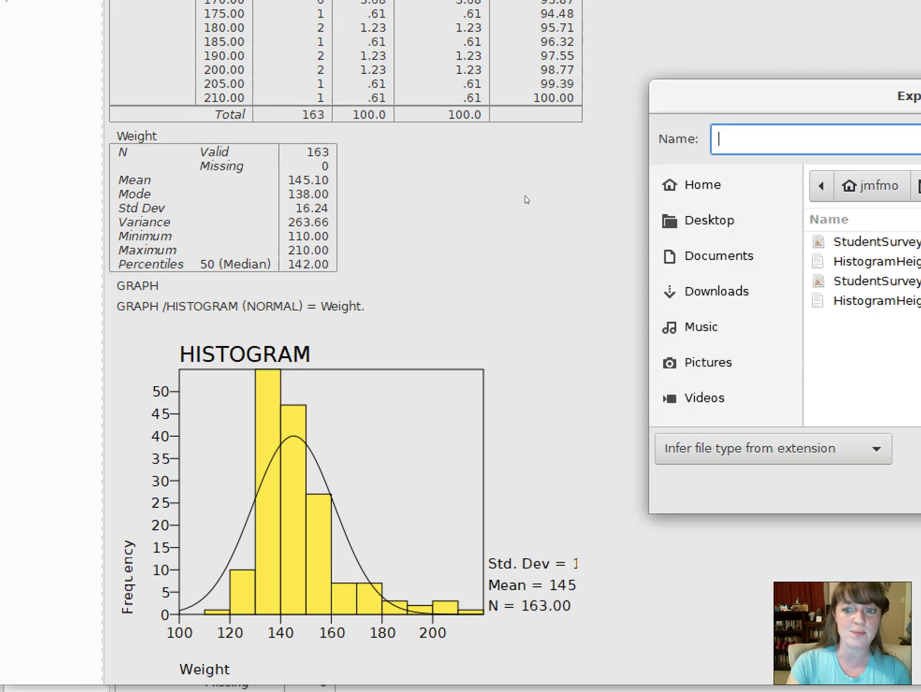
drag(807, 98, 441, 87)
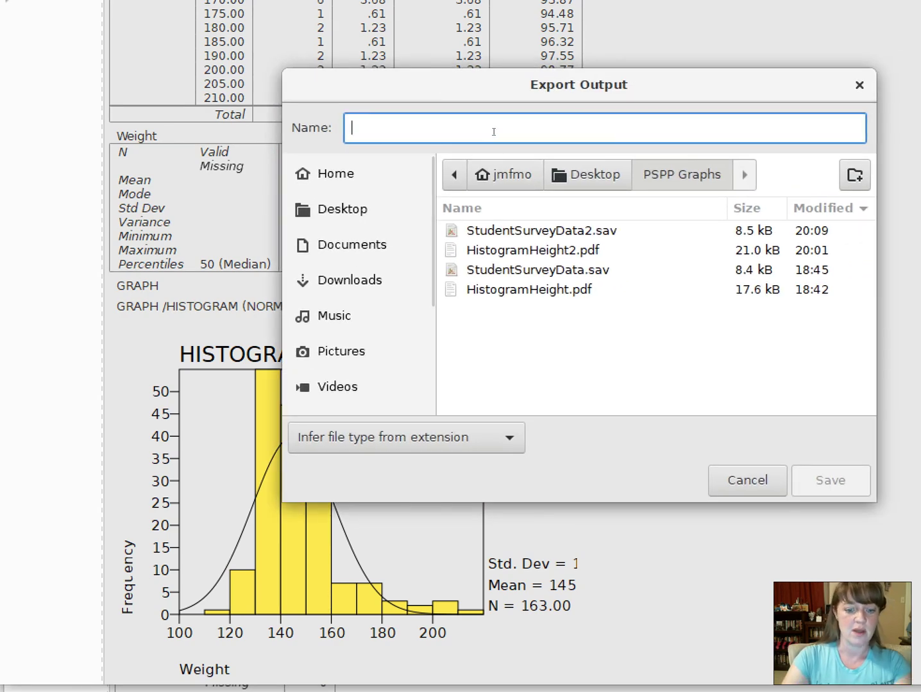
text(S)
key(BackSpace)
text(Des)
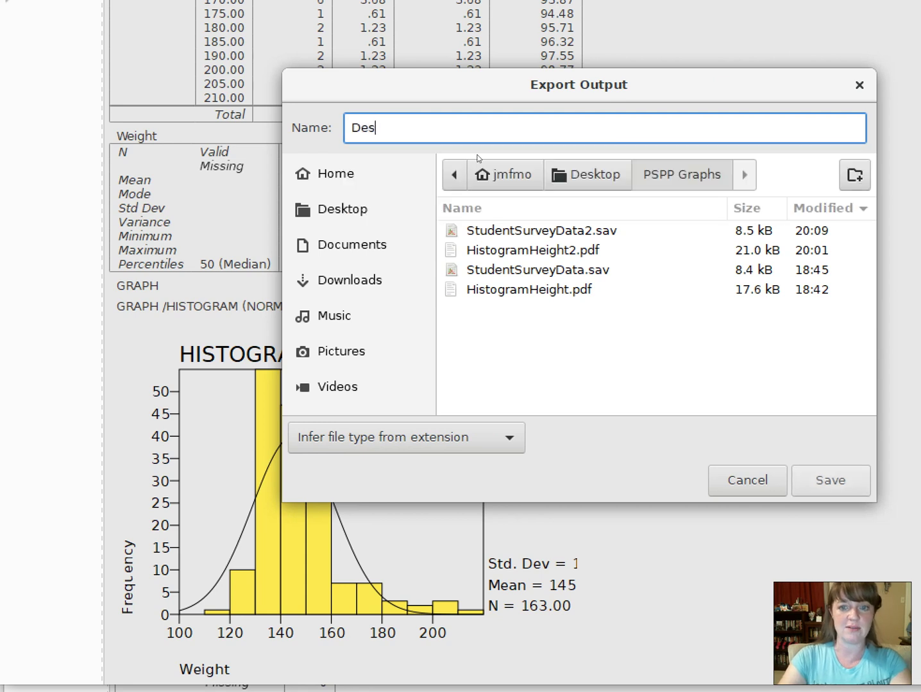
text(criptives Hei)
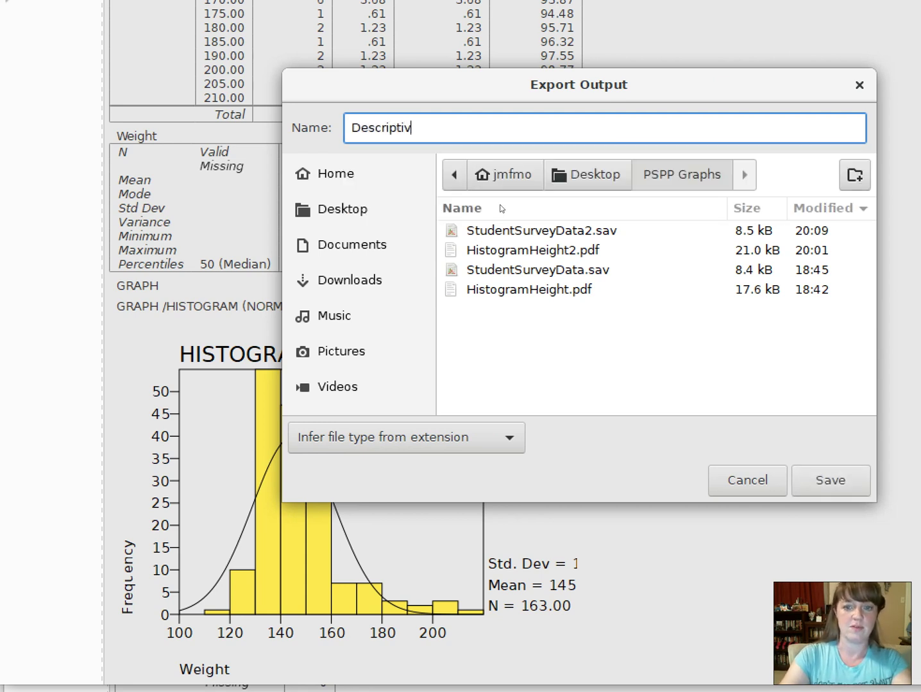
key(BackSpace)
key(BackSpace)
key(BackSpace)
key(BackSpace)
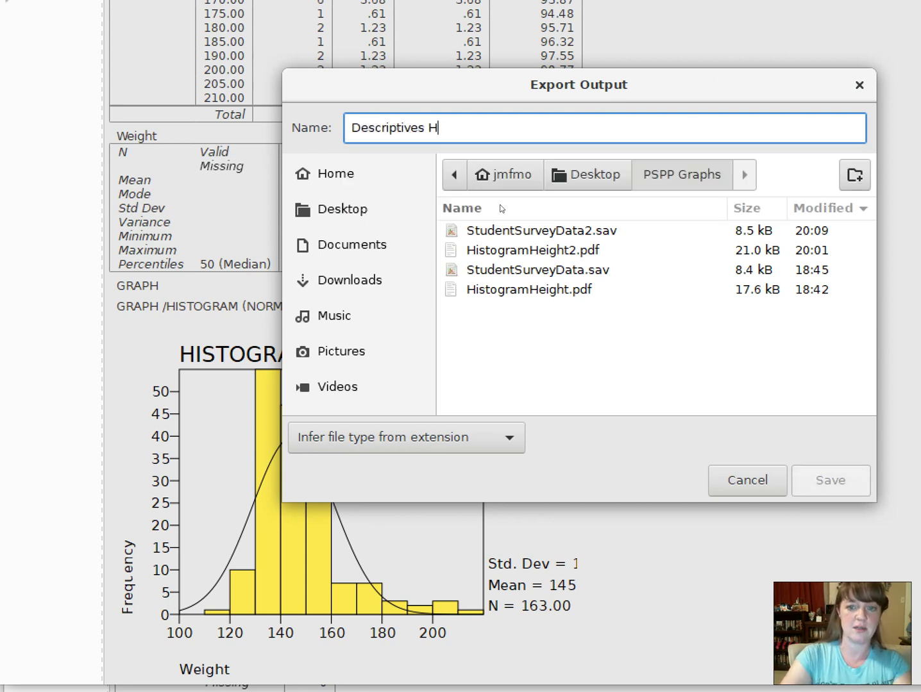
text(HW)
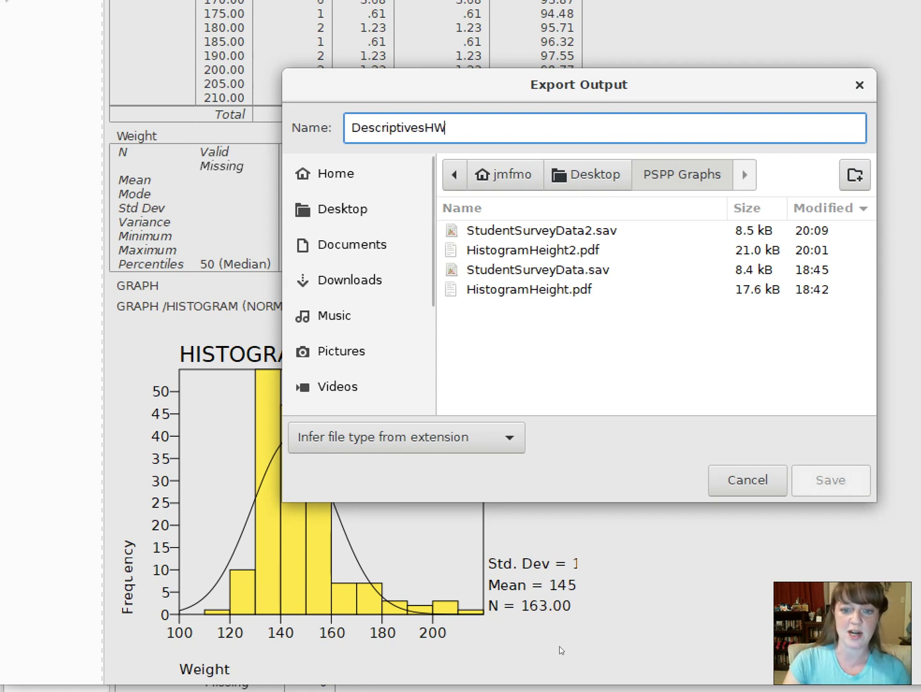
click(462, 437)
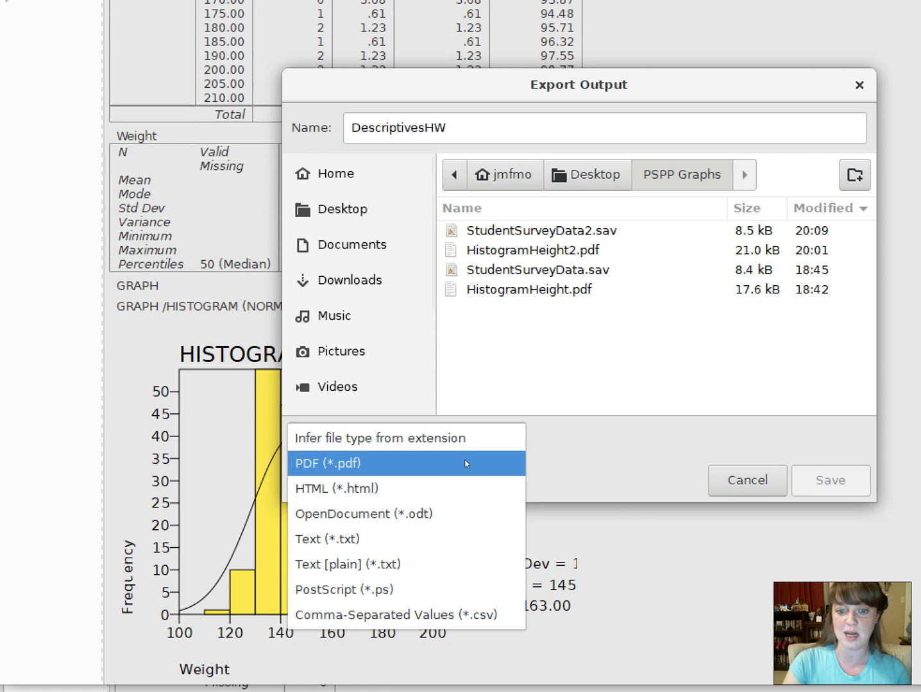
click(466, 463)
click(830, 482)
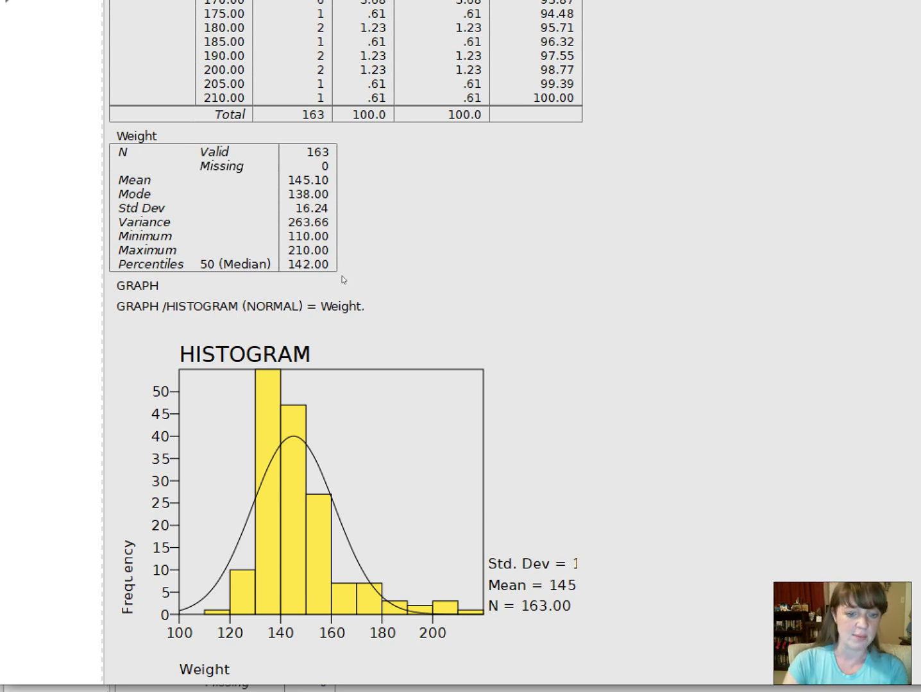
- Switch to the PSPP Graphs folder in File Explorer and open the DescriptivesHW PDF to check its tables and Weight histogram
key(alt+Tab)
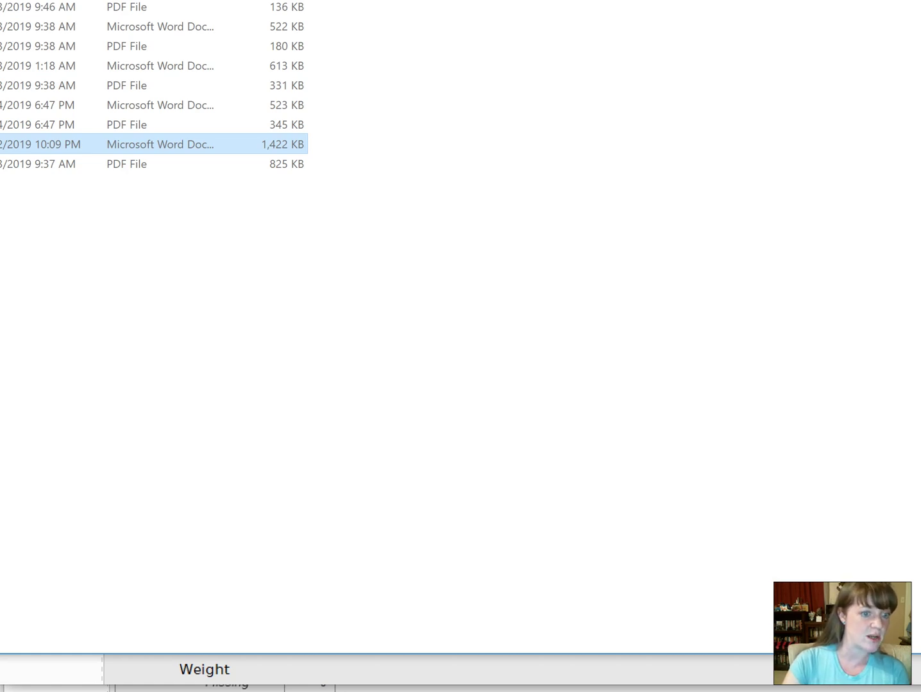
key(alt+Tab)
key(alt+Tab)
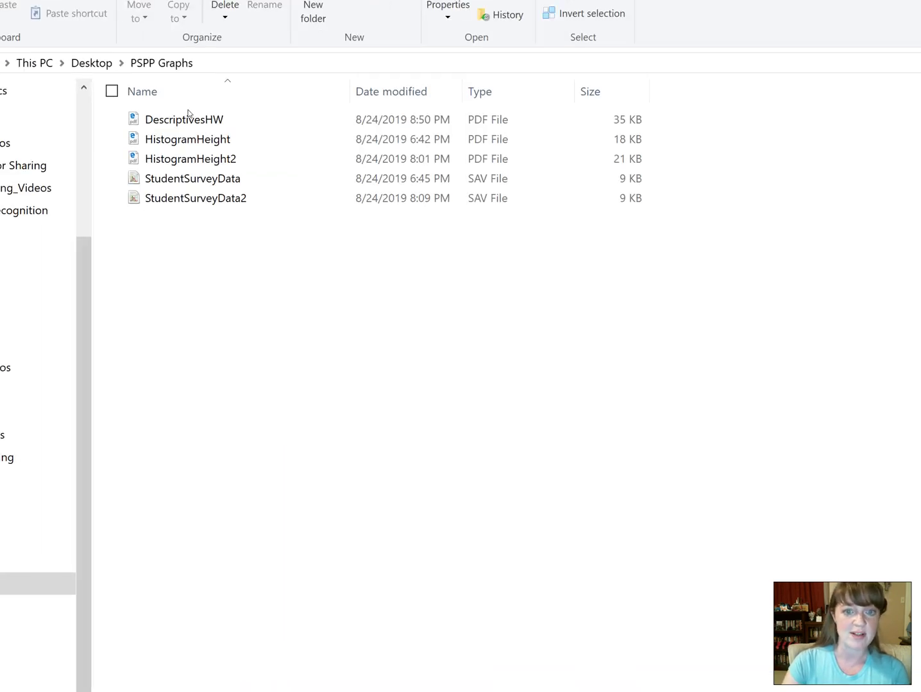
double_click(190, 120)
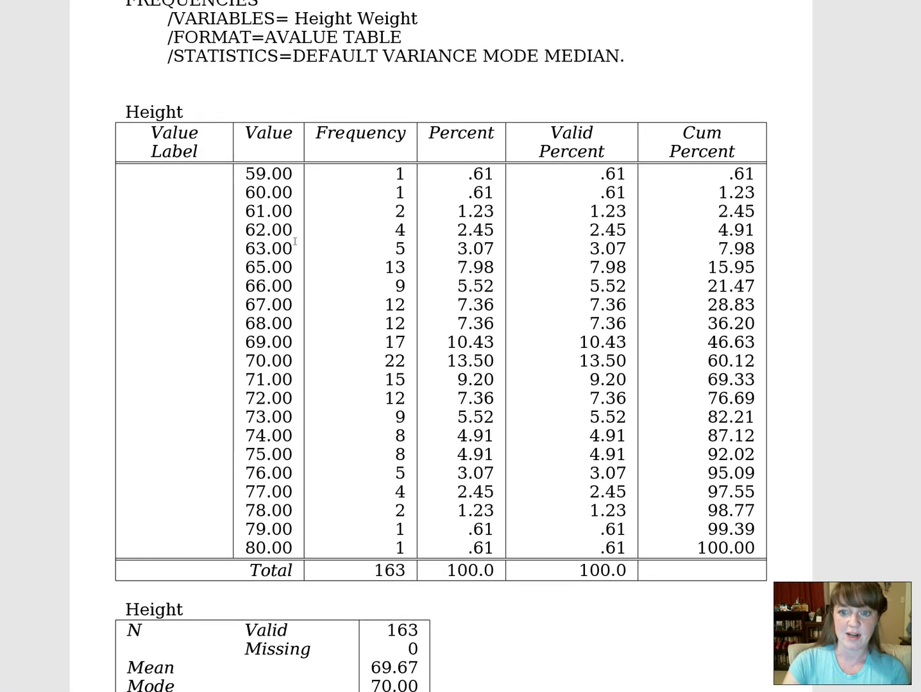
scroll(294, 242, down, 5)
scroll(295, 243, down, 20)
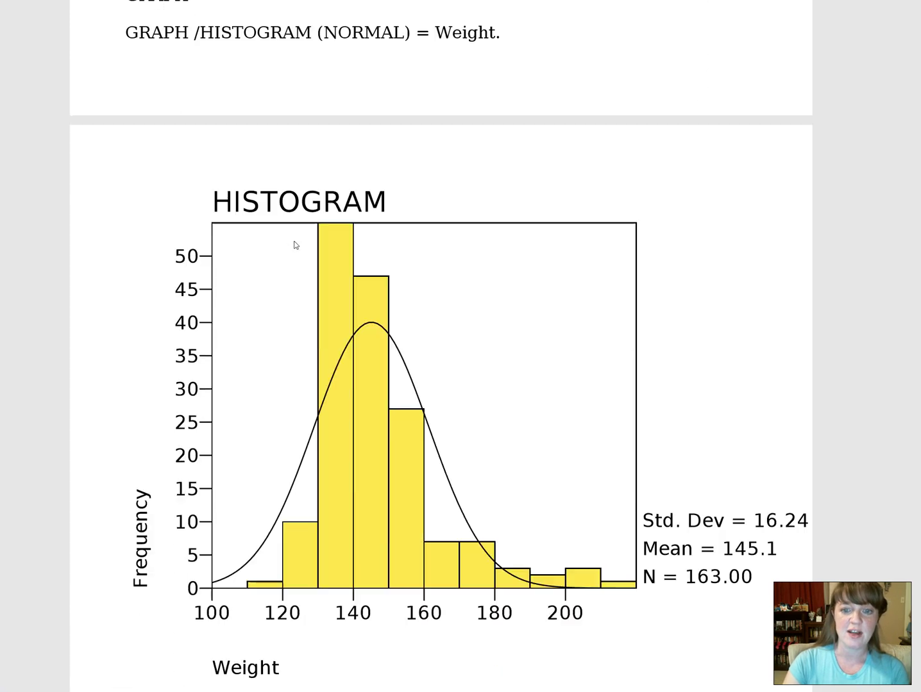
scroll(295, 245, up, 10)
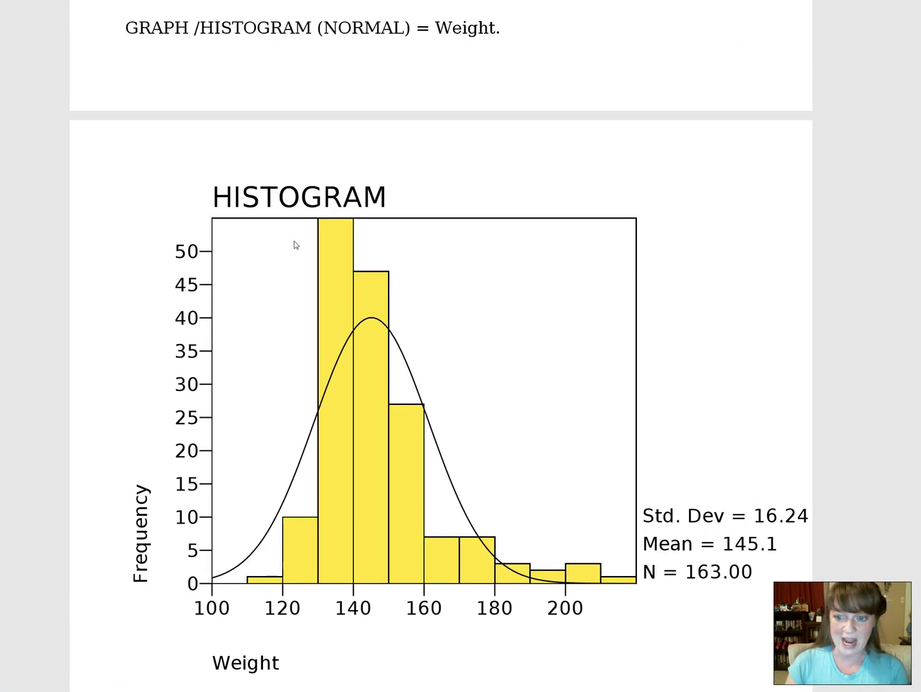
scroll(294, 242, up, 10)
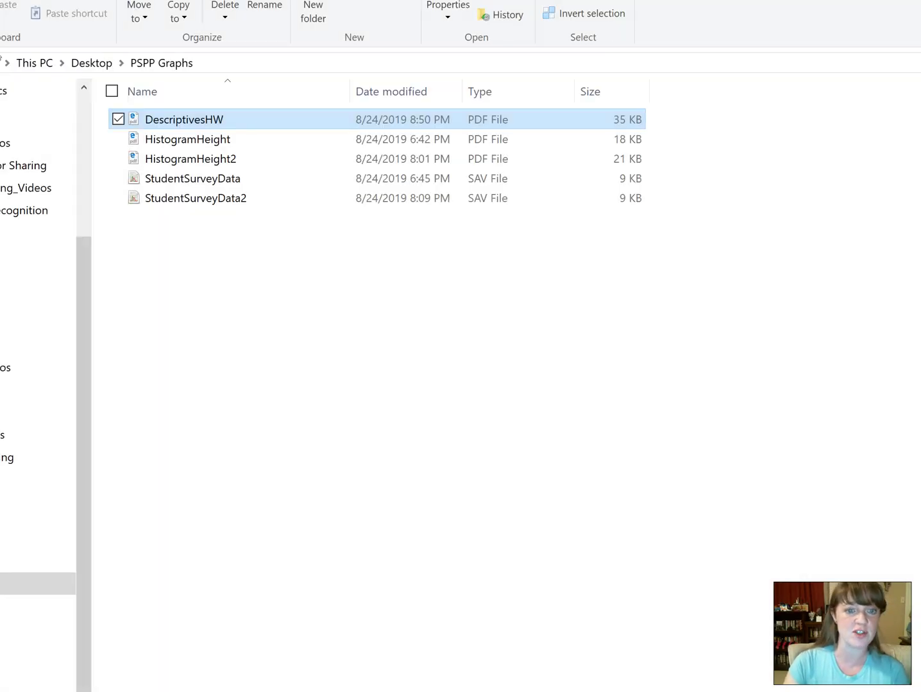
- Return to the PSPP data editor and save the data set as system file ExampleDataSet2 in the PSPP Graphs folder
click(192, 691)
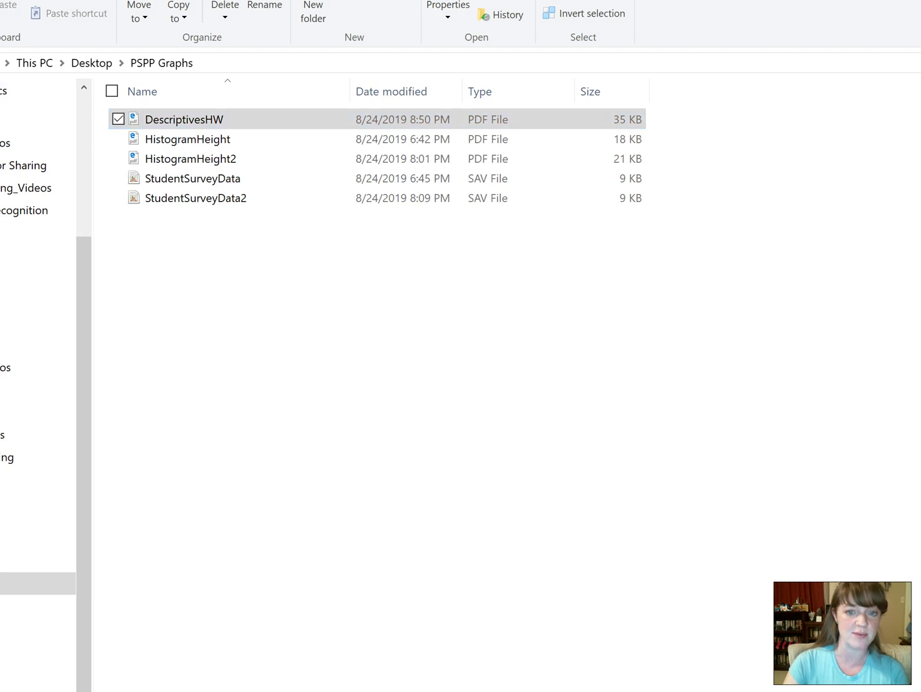
click(10, 609)
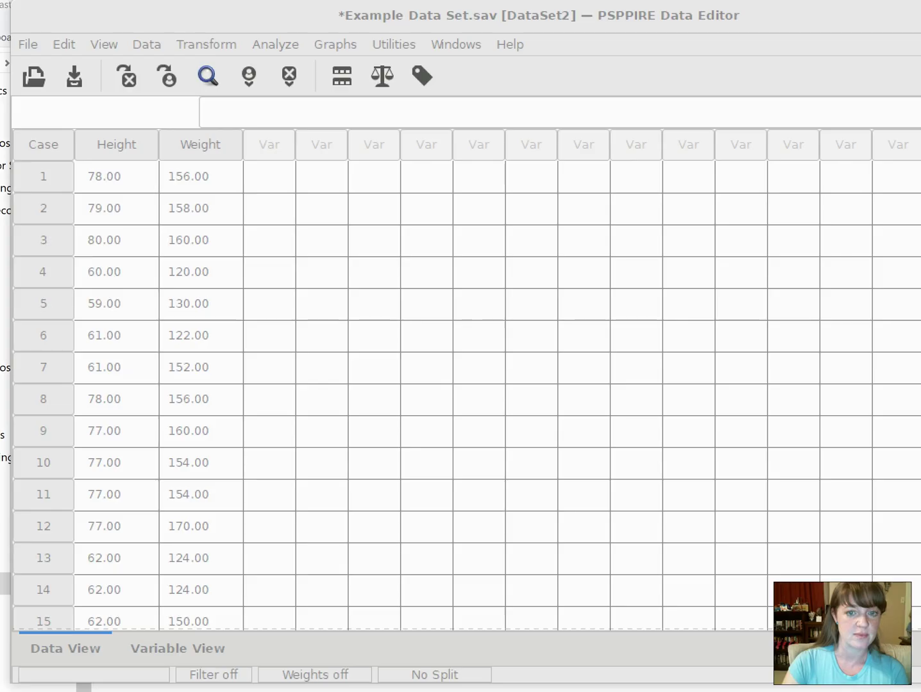
click(28, 43)
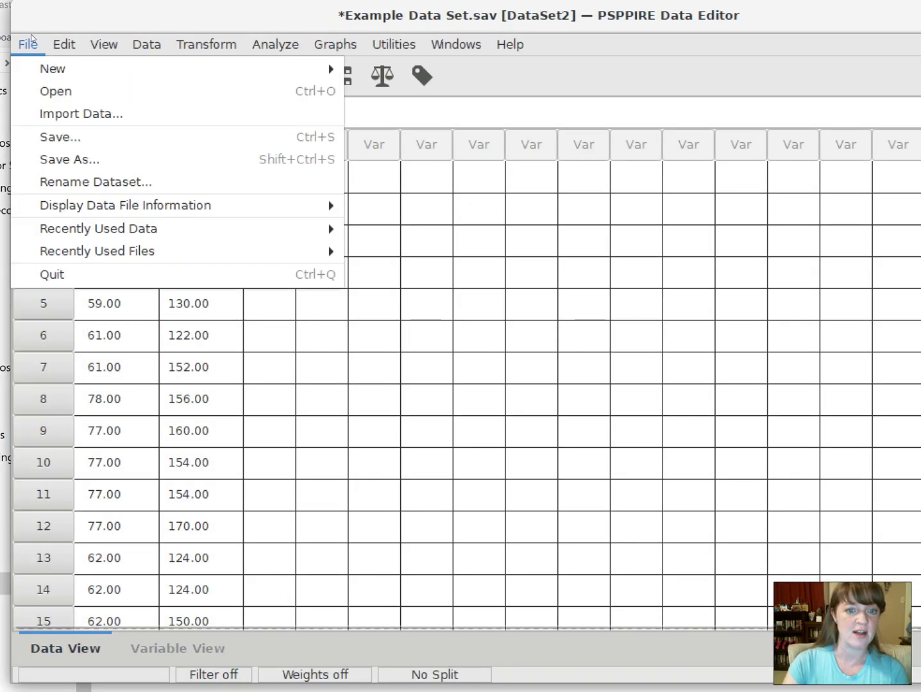
click(98, 163)
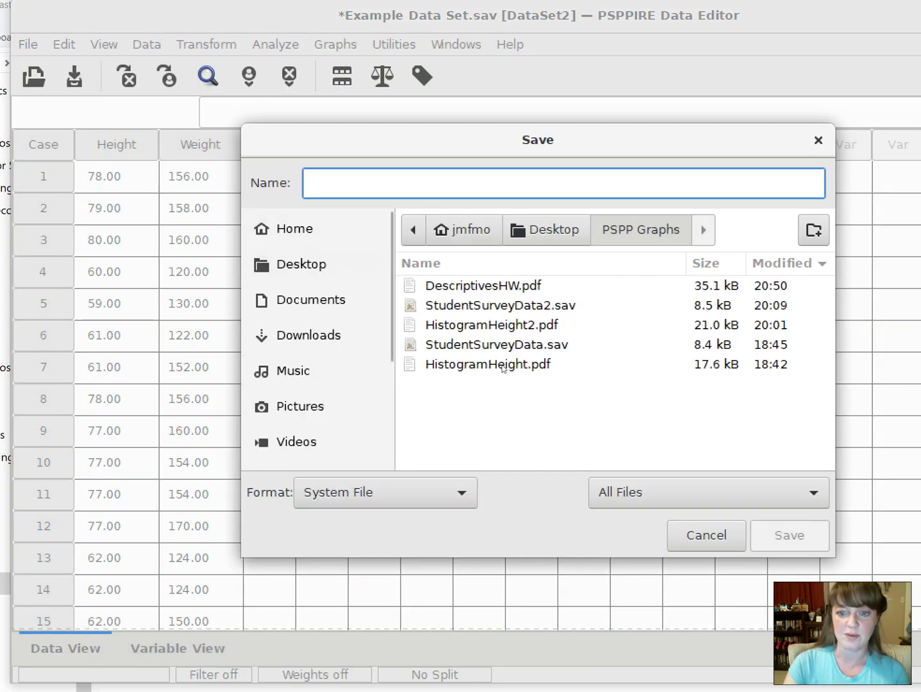
text(Example Dta)
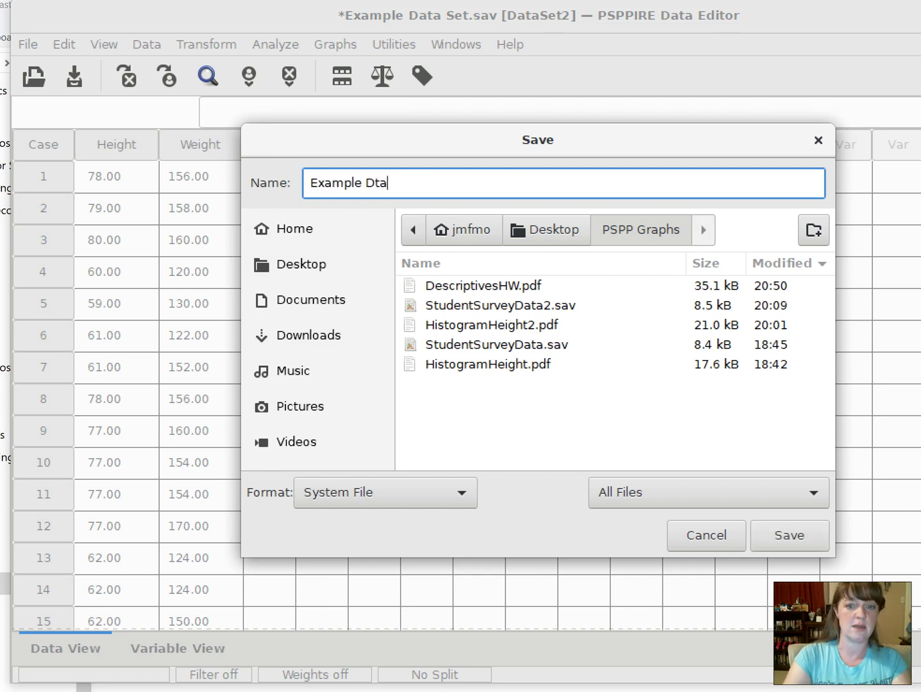
key(BackSpace)
key(BackSpace)
text(ata Set )
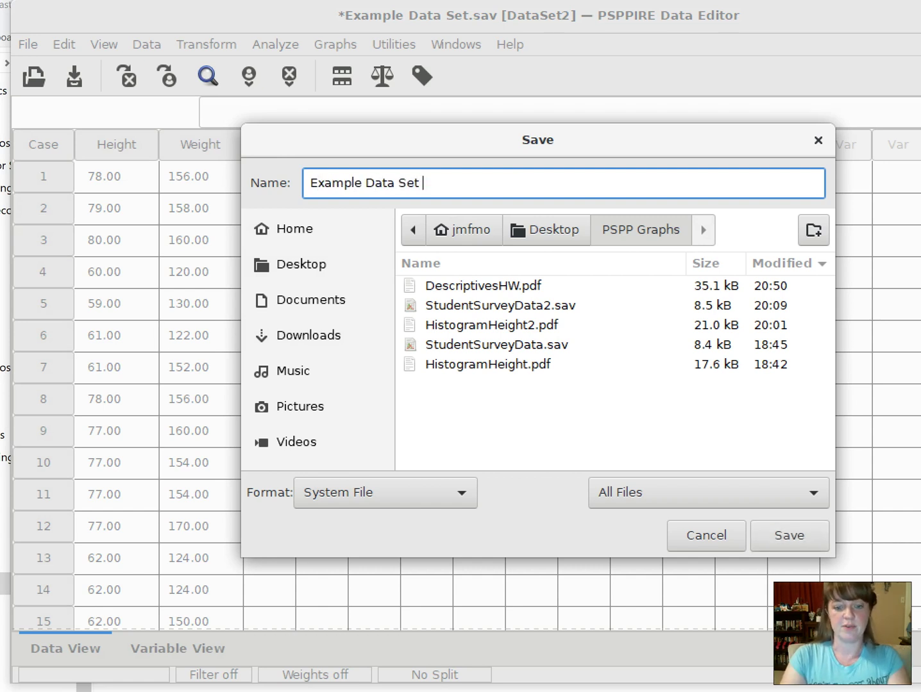
text(2)
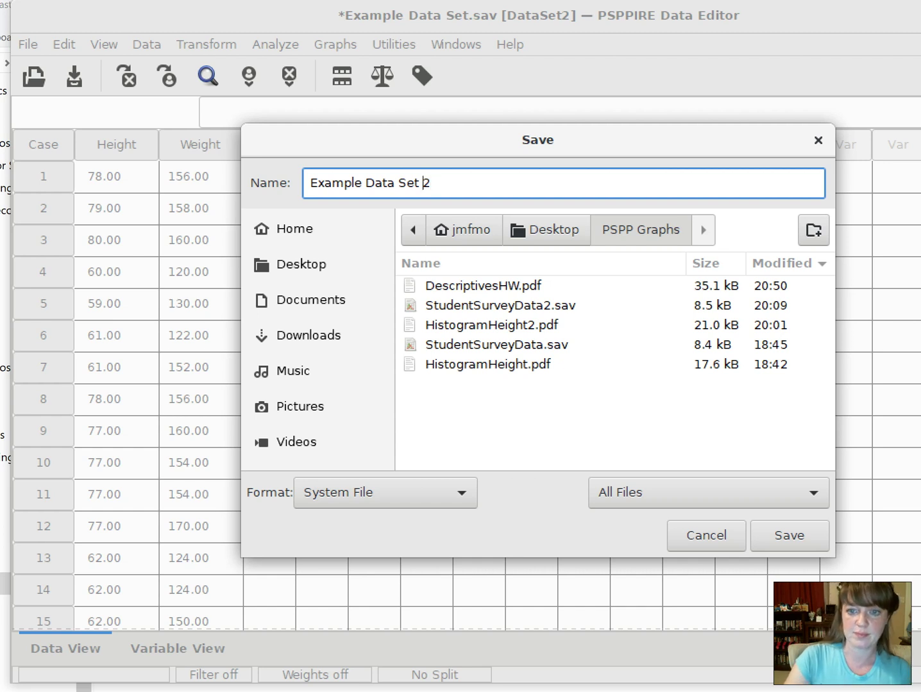
key(BackSpace)
key(Left)
key(Left)
key(BackSpace)
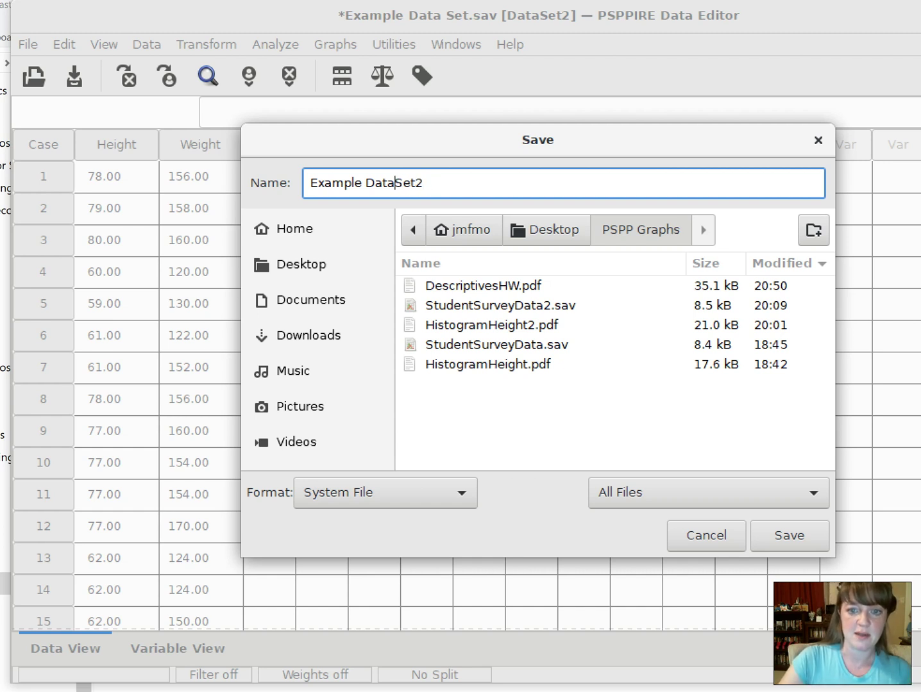
key(Left)
key(Left)
key(Left)
key(Left)
key(BackSpace)
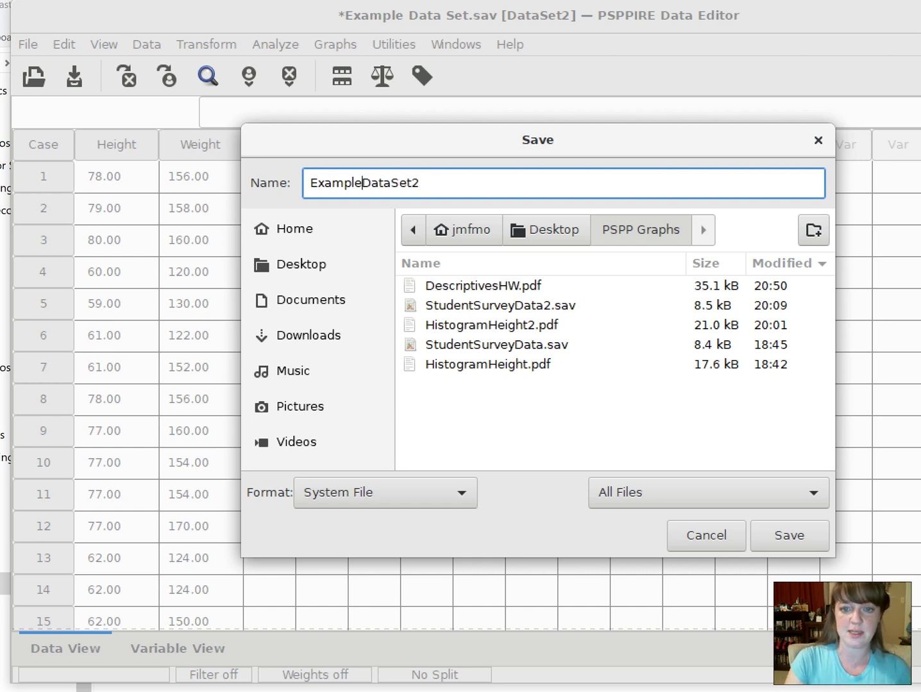
click(798, 539)
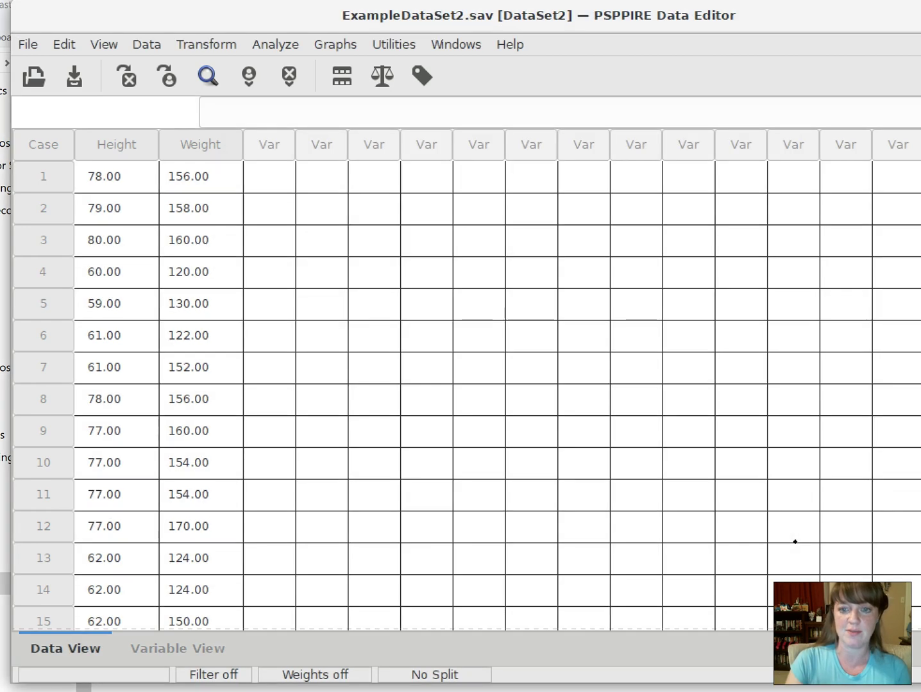